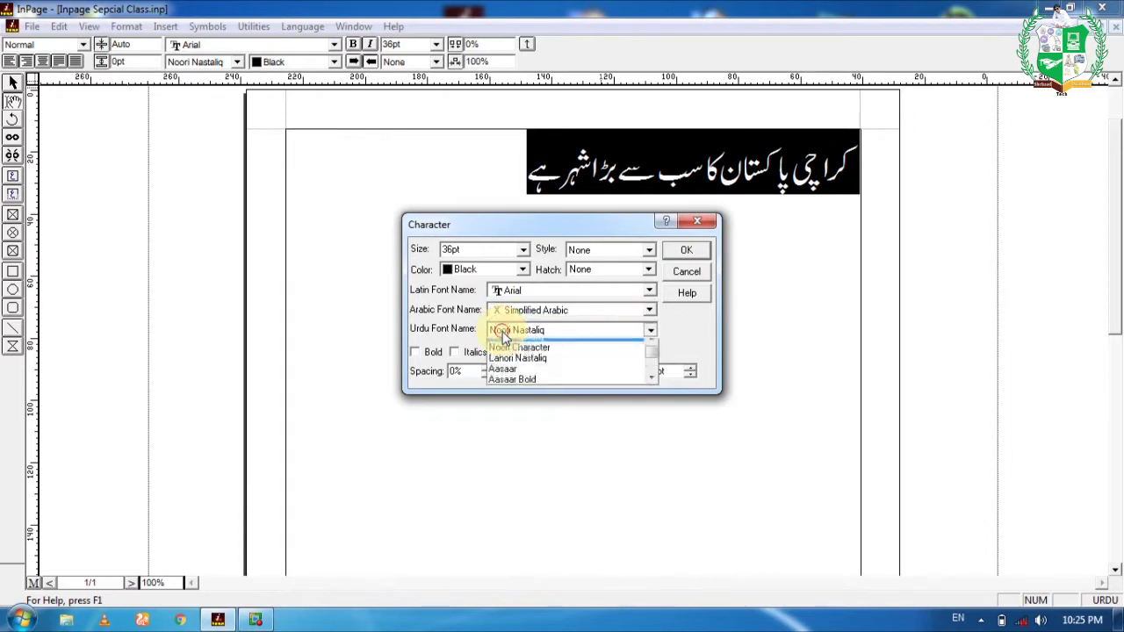
Review the Urdu font, style and hatch choices in the character settings for the selected sentence, then close them without changes
{"action": "left_click", "coordinate": [450, 351]}
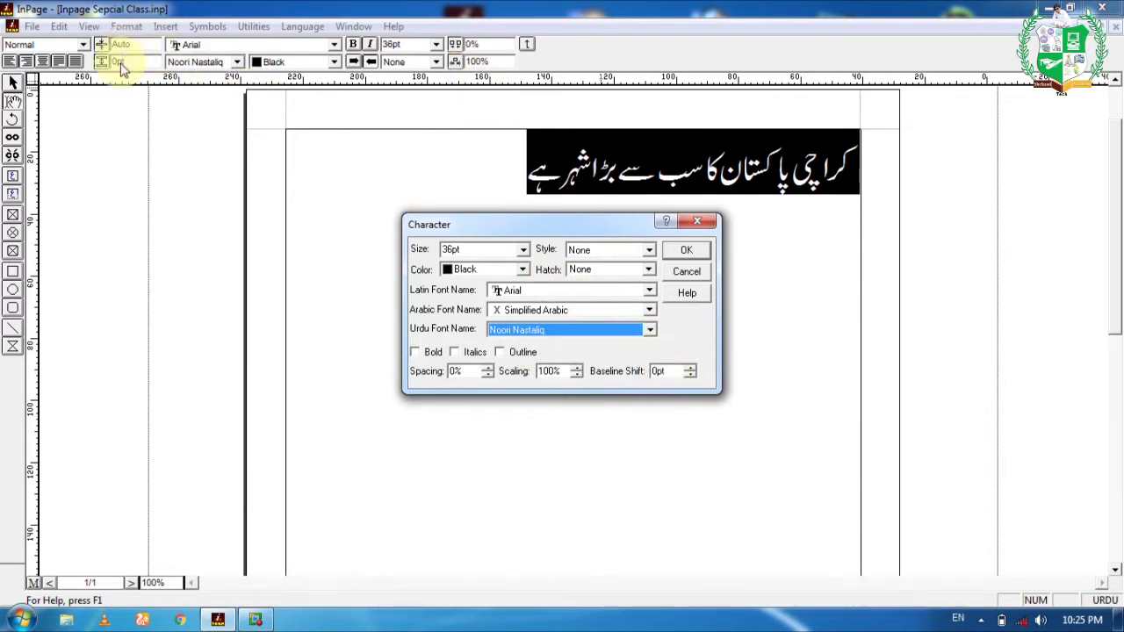
{"action": "left_click", "coordinate": [577, 252]}
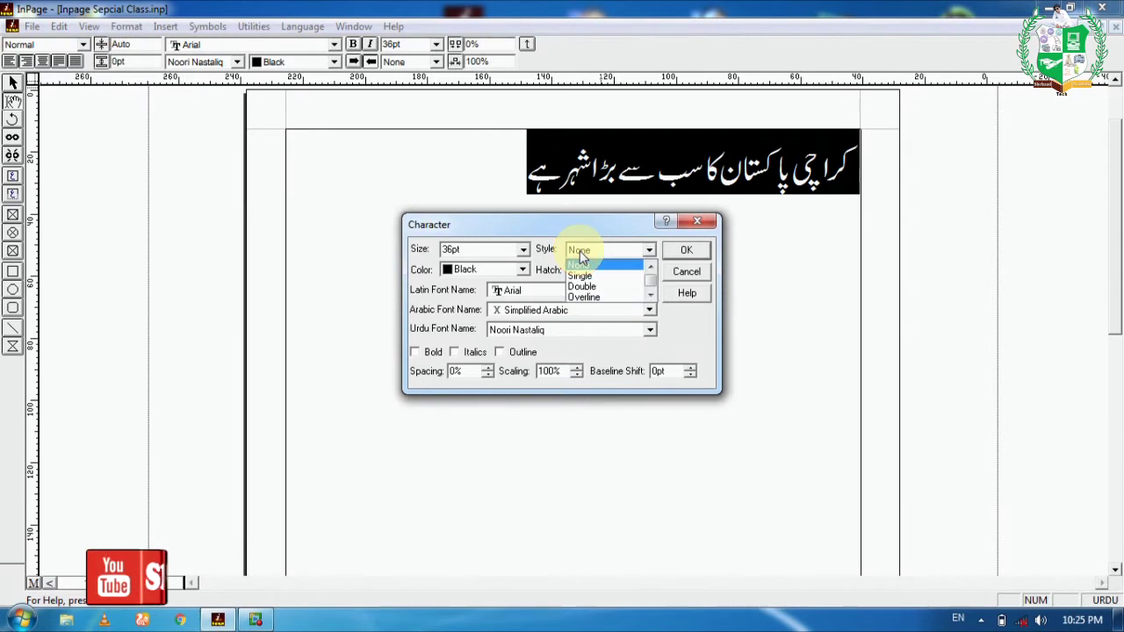
{"action": "left_click", "coordinate": [580, 263]}
{"action": "left_click", "coordinate": [588, 270]}
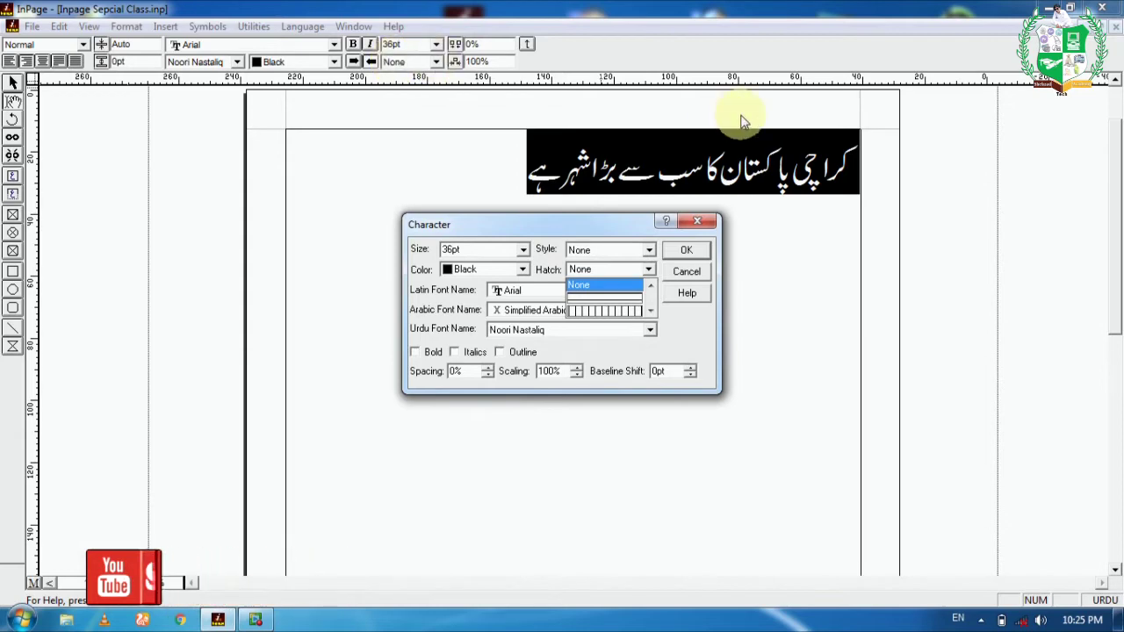
{"action": "left_click", "coordinate": [702, 277]}
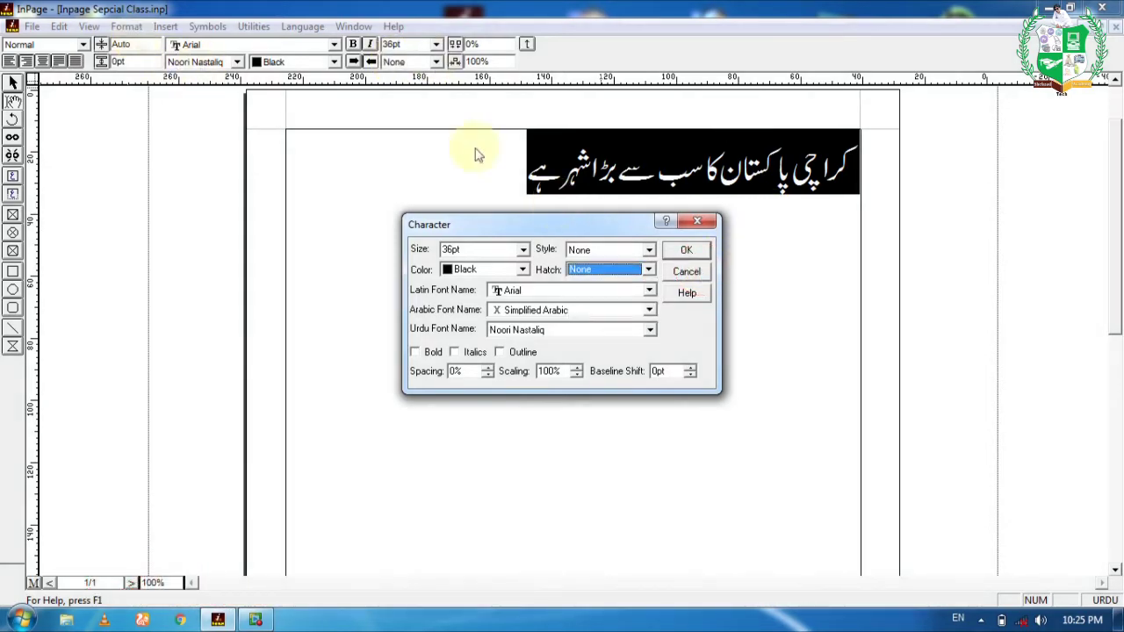
{"action": "left_click", "coordinate": [685, 272]}
Try left alignment for the selected sentence in the paragraph preferences
{"action": "left_click", "coordinate": [126, 26]}
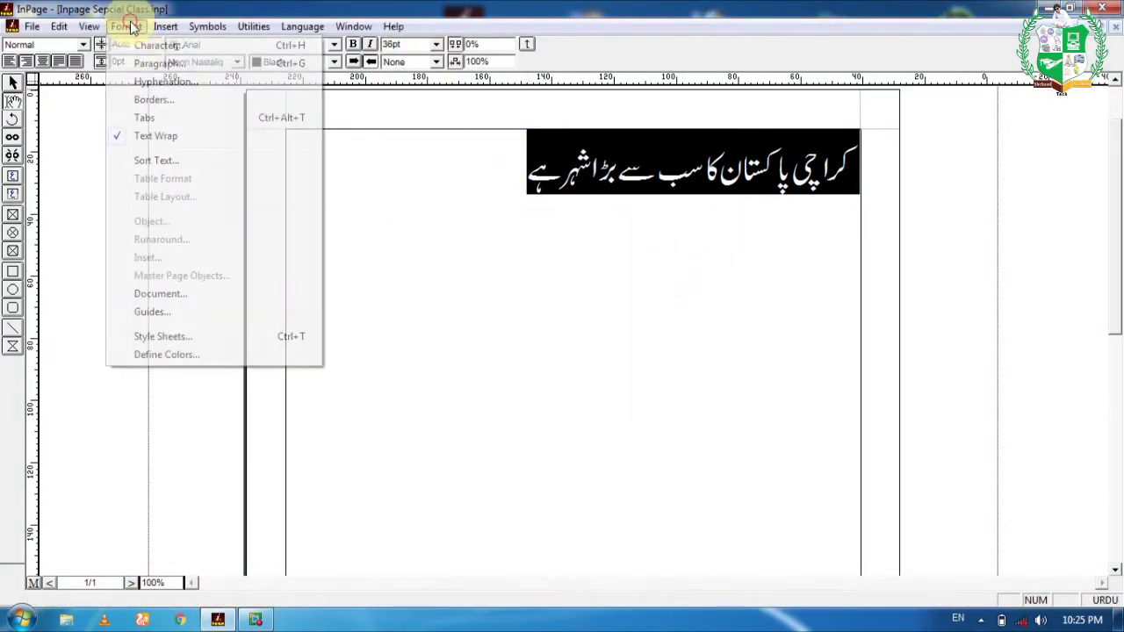
{"action": "left_click", "coordinate": [152, 67]}
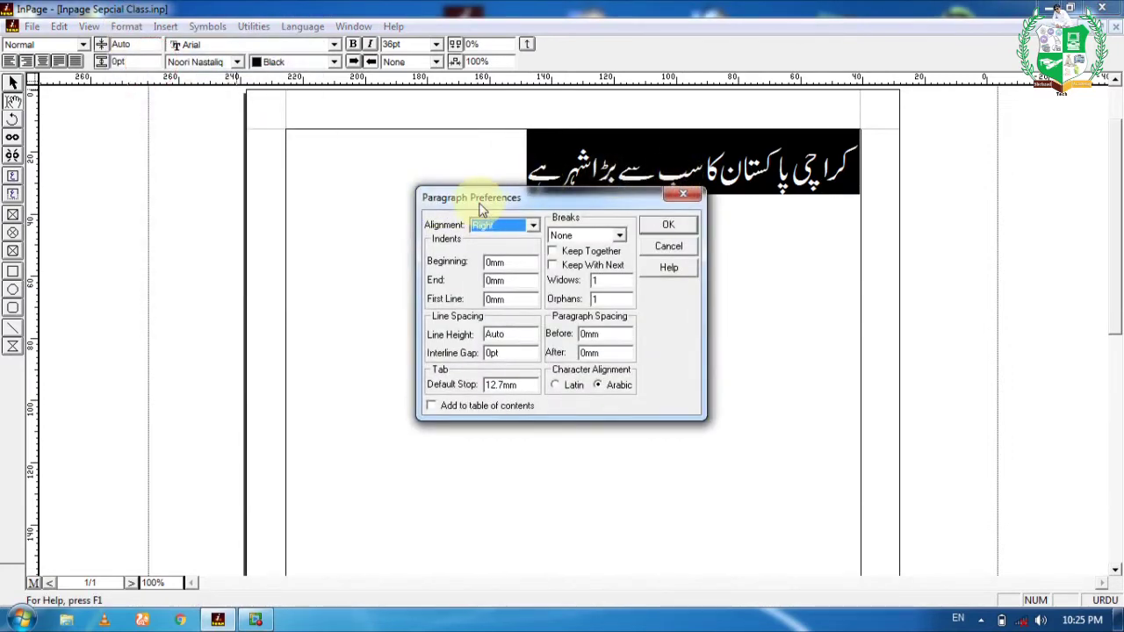
{"action": "left_click_drag", "start_coordinate": [451, 198], "coordinate": [457, 234]}
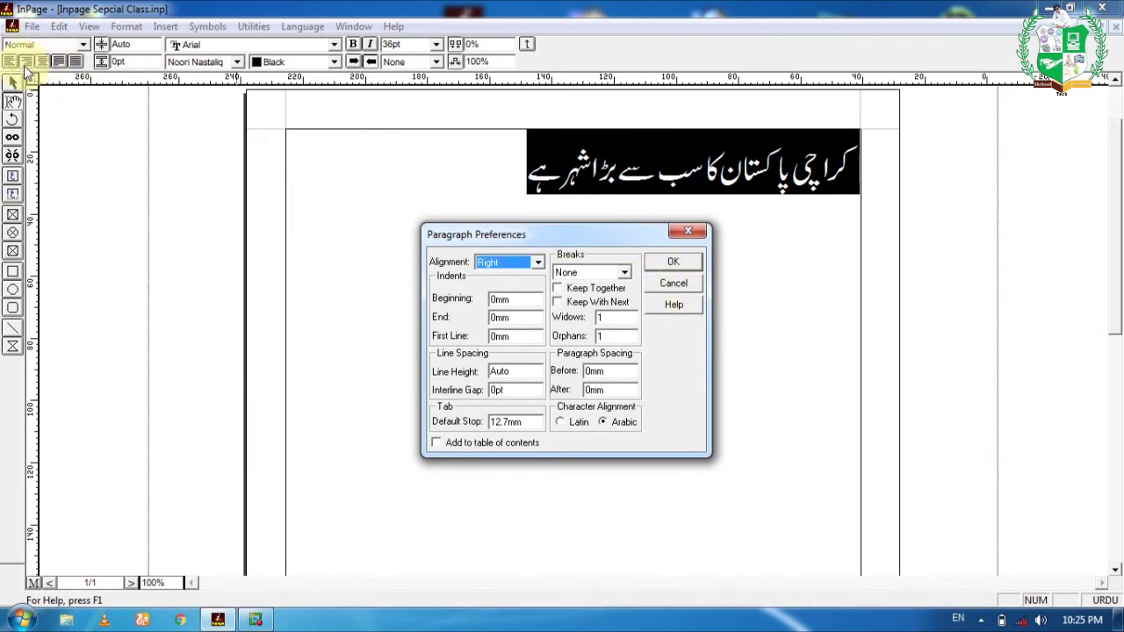
{"action": "left_click", "coordinate": [505, 262]}
{"action": "left_click", "coordinate": [493, 277]}
{"action": "left_click", "coordinate": [496, 262]}
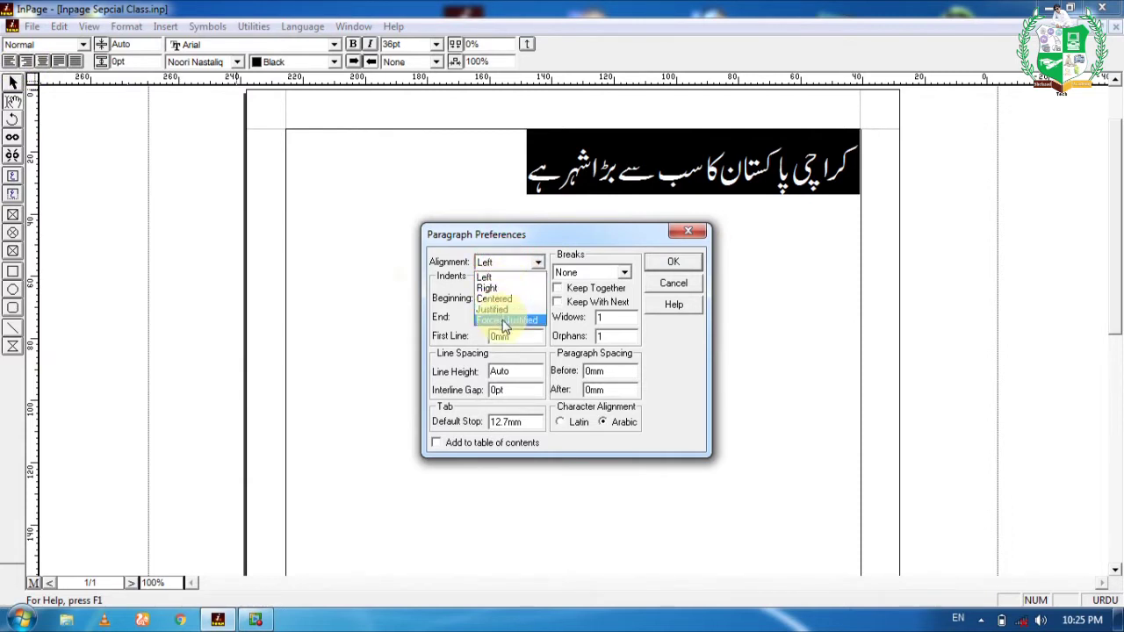
{"action": "left_click", "coordinate": [482, 277]}
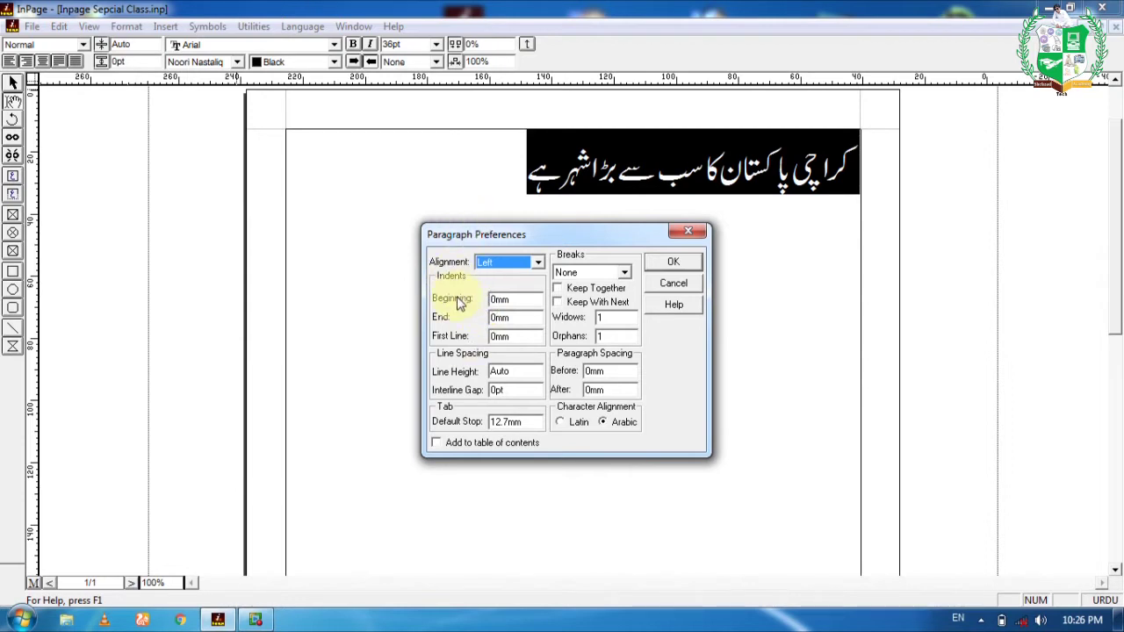
Try a beginning indent of 20 mm and an end indent of 15 mm in the paragraph preferences, then discard the changes
{"action": "left_click", "coordinate": [498, 300]}
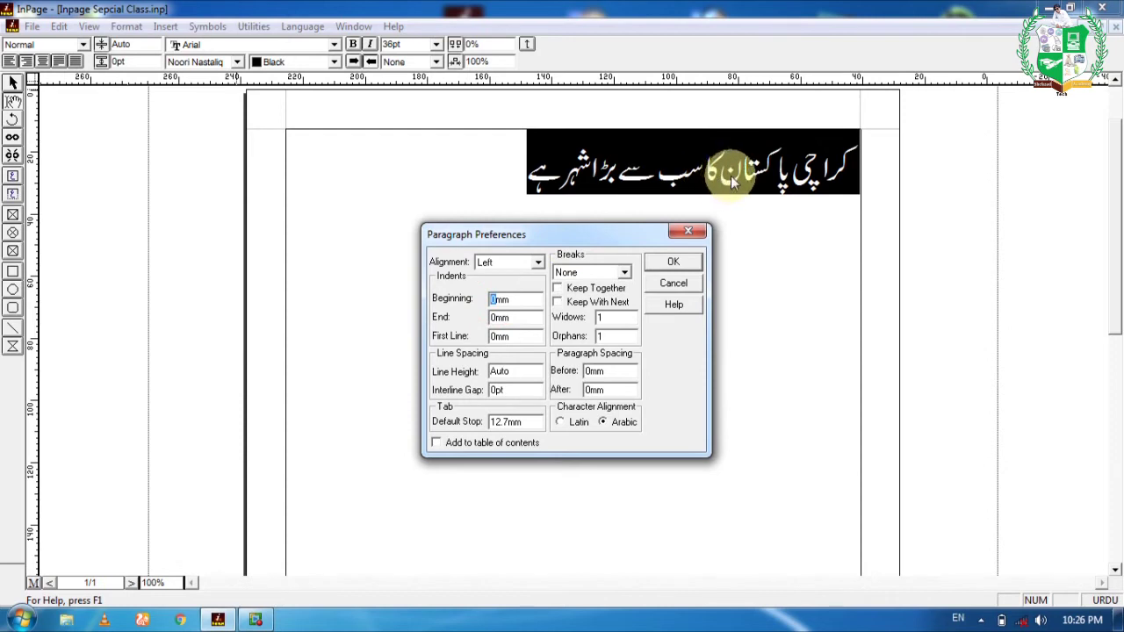
{"action": "type", "text": "20"}
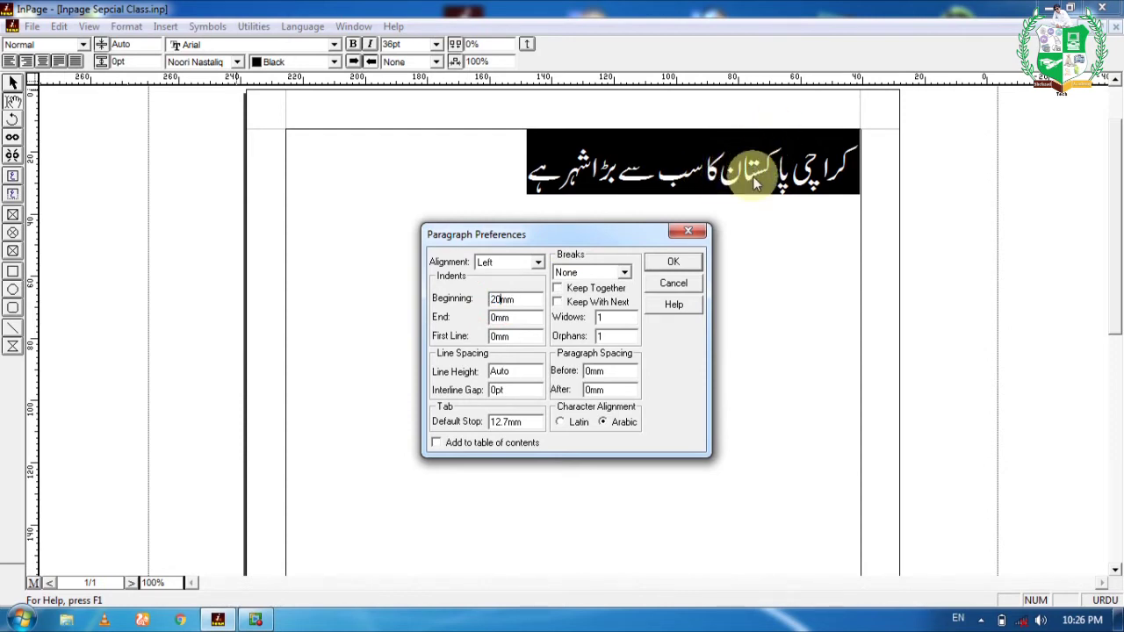
{"action": "double_click", "coordinate": [501, 299]}
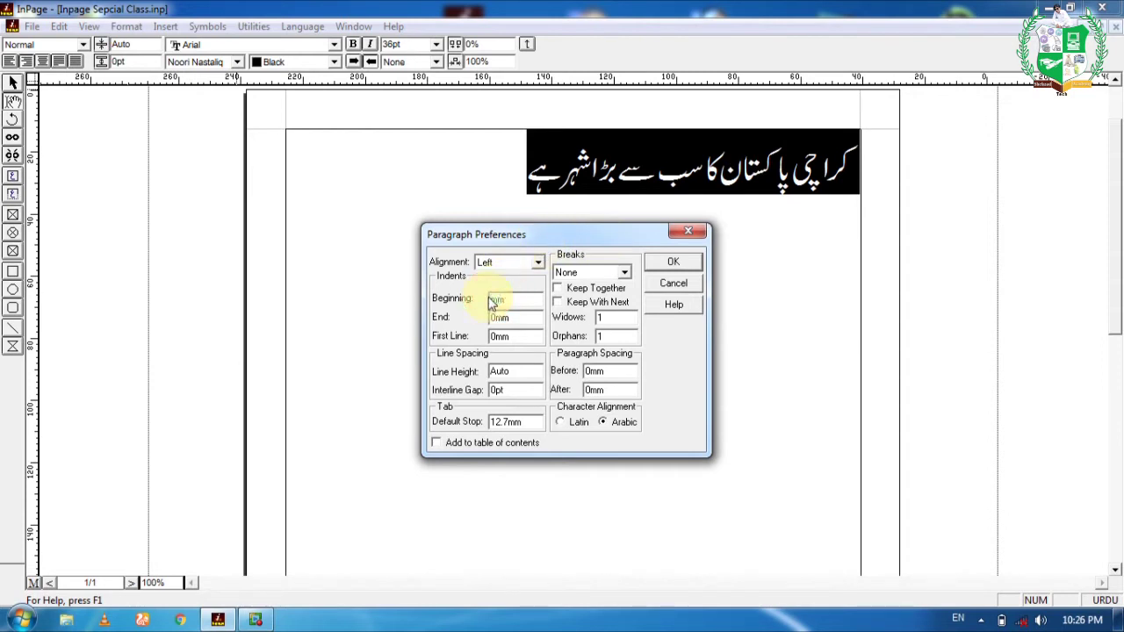
{"action": "double_click", "coordinate": [496, 318]}
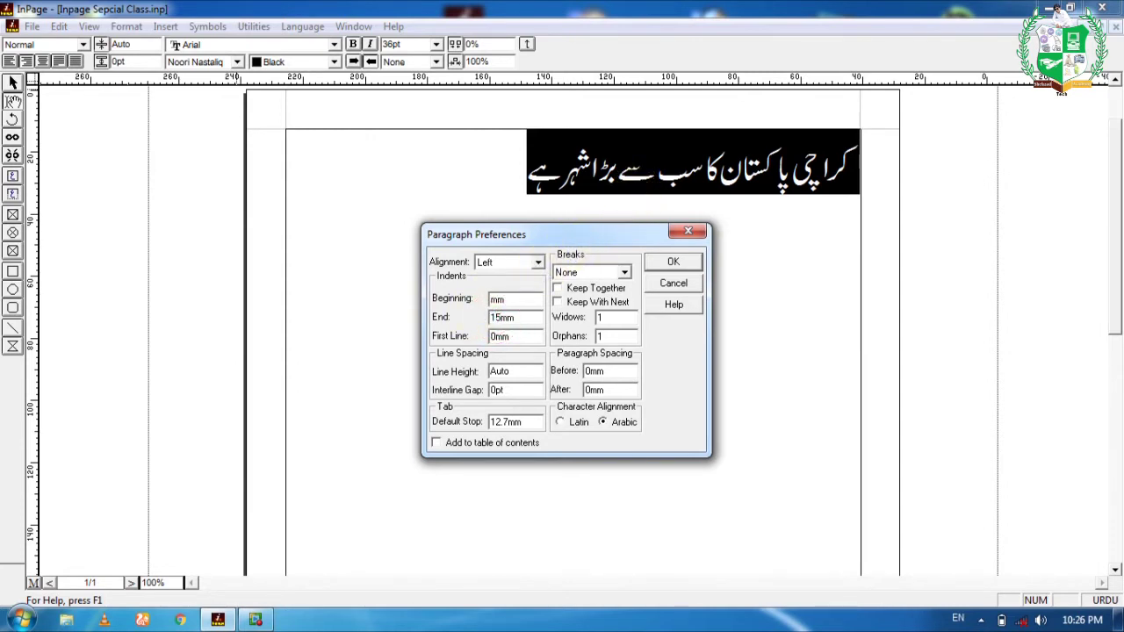
{"action": "left_click", "coordinate": [537, 262]}
{"action": "left_click", "coordinate": [507, 339]}
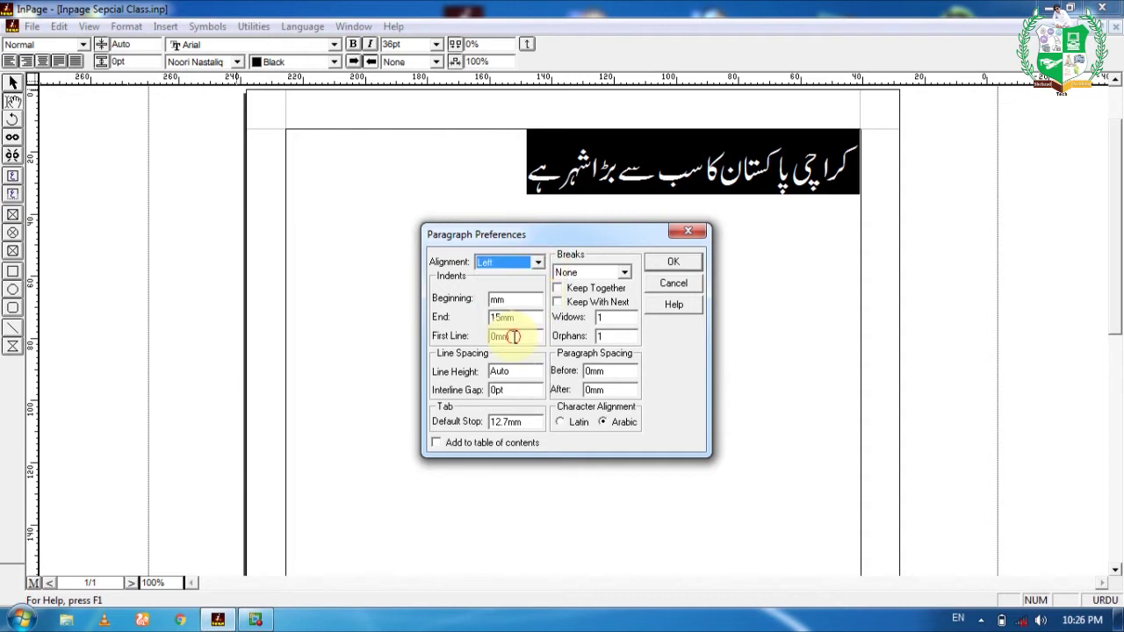
{"action": "double_click", "coordinate": [500, 337]}
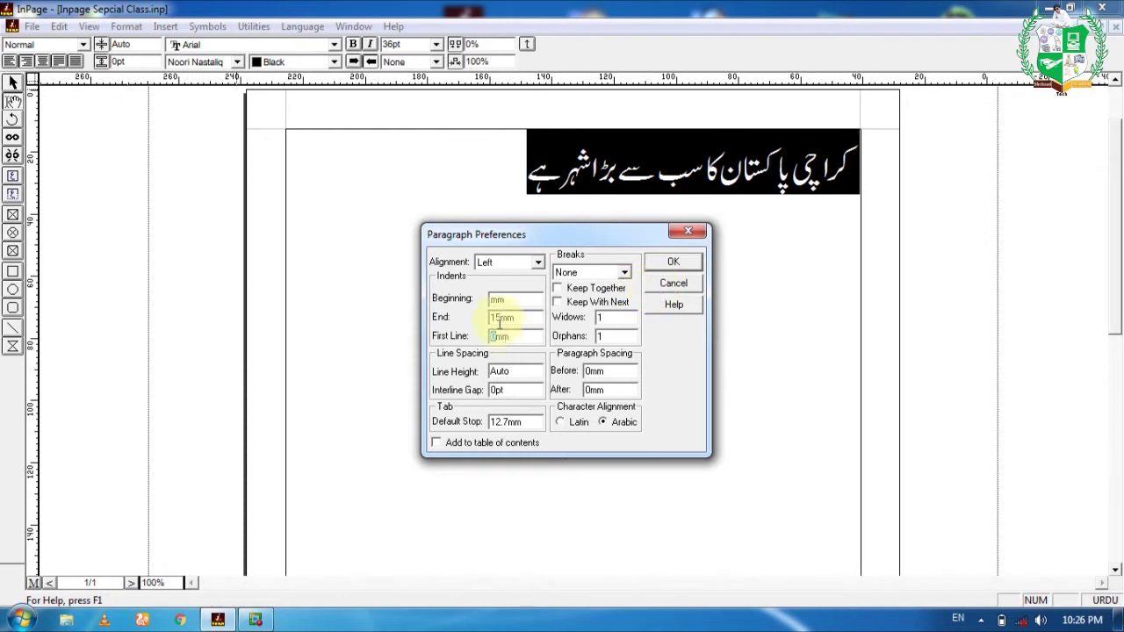
{"action": "left_click", "coordinate": [689, 281]}
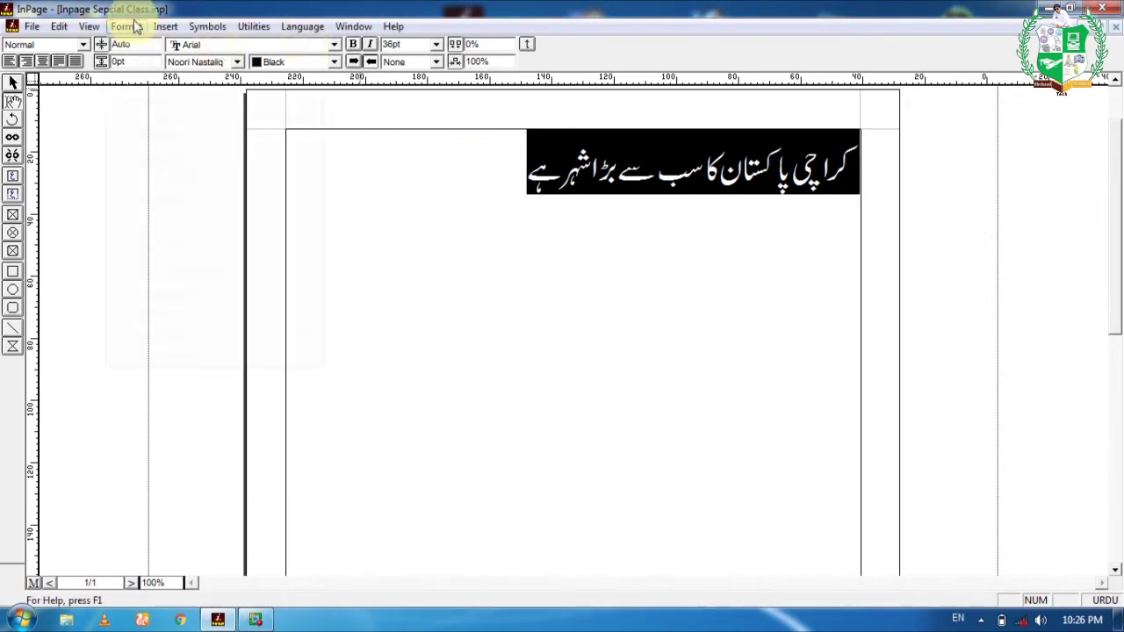
Review the hyphenation settings for the selected text and close them without changes
{"action": "left_click", "coordinate": [125, 26]}
{"action": "left_click", "coordinate": [165, 81]}
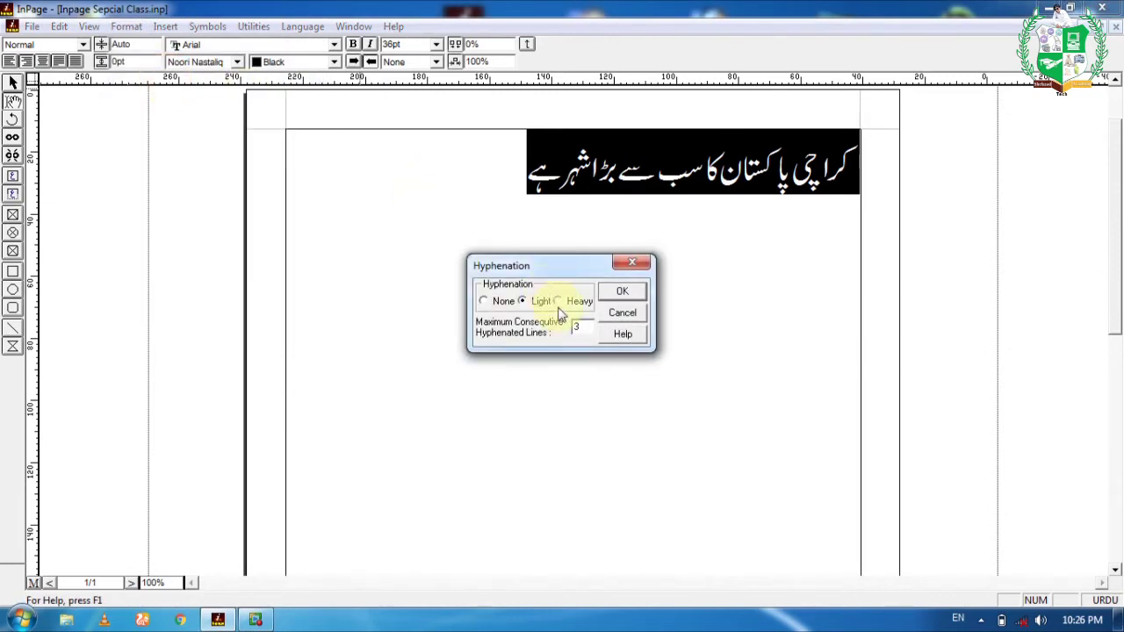
{"action": "left_click", "coordinate": [622, 316]}
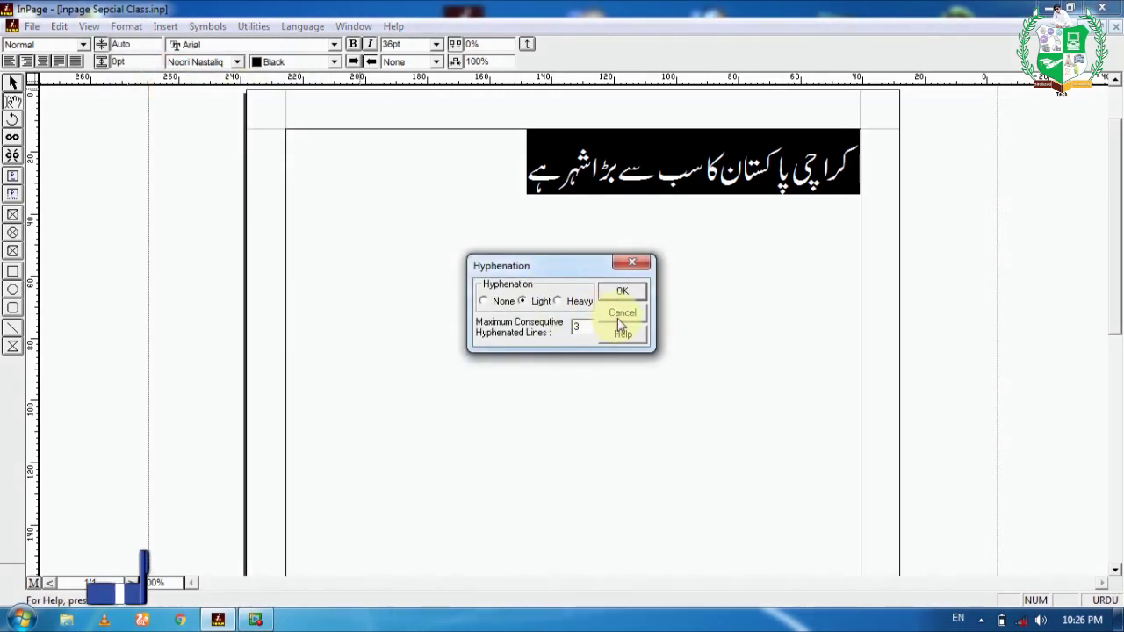
Add an Urdu full stop (۔) at the end of the sentence
{"action": "left_click", "coordinate": [476, 168]}
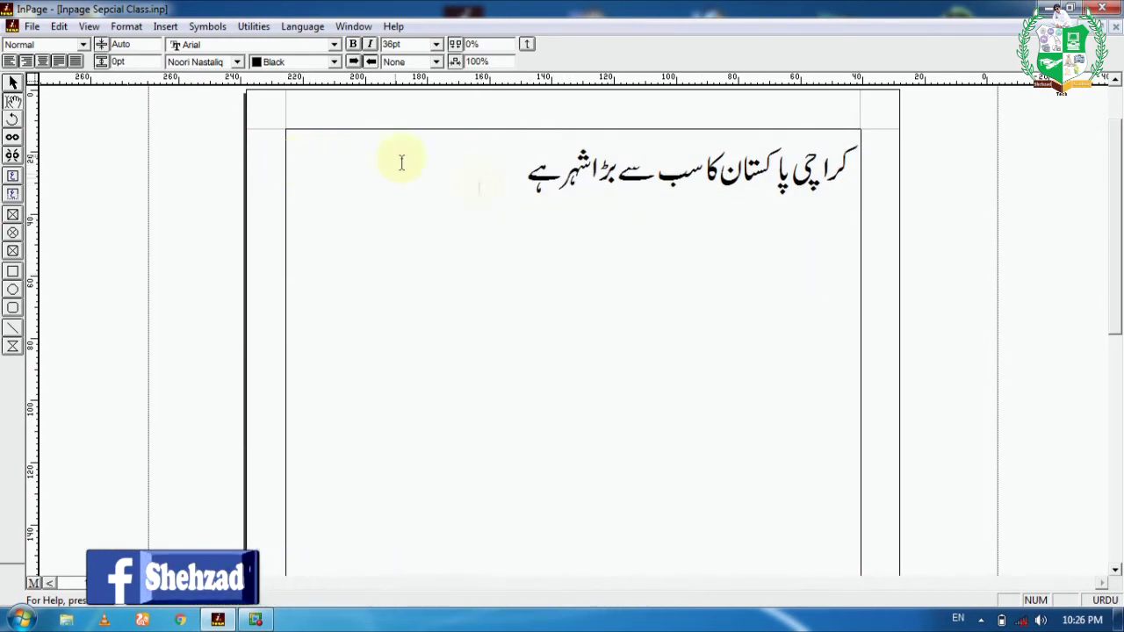
{"action": "type", "text": "ا"}
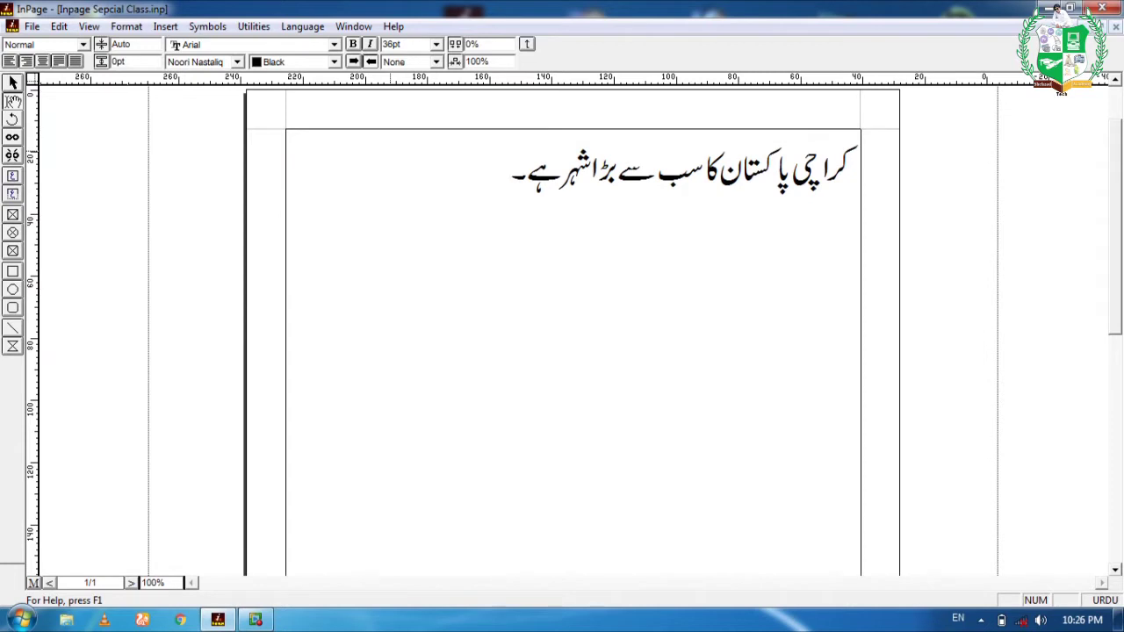
Select the whole sentence and set its above border to Text in the border attributes
{"action": "key", "text": "ctrl+a"}
{"action": "left_click", "coordinate": [125, 26]}
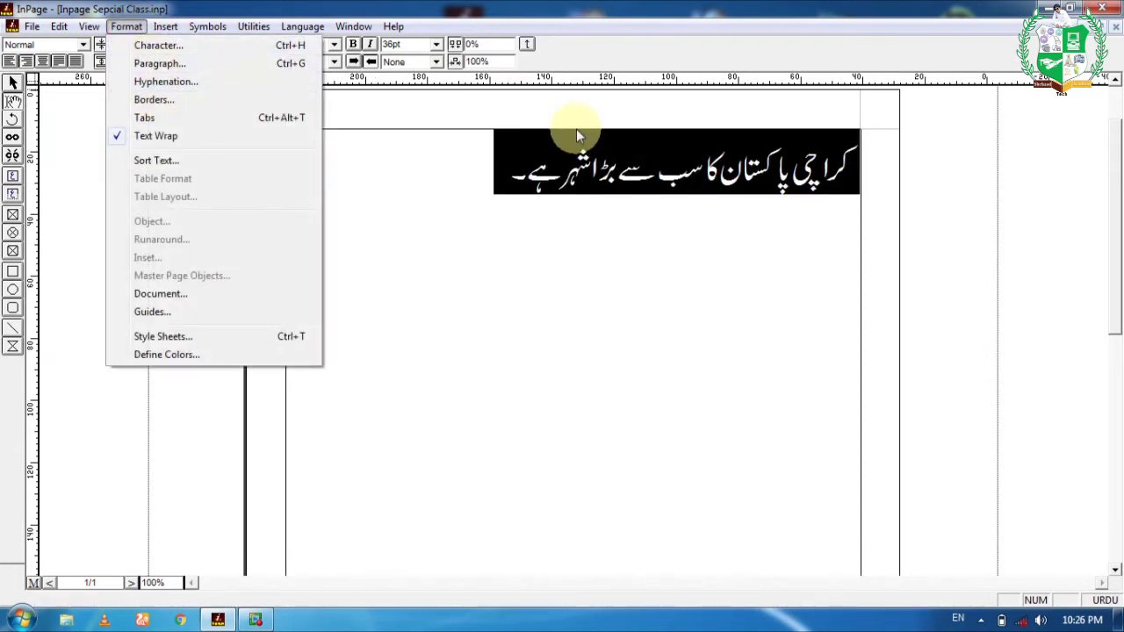
{"action": "left_click", "coordinate": [181, 100]}
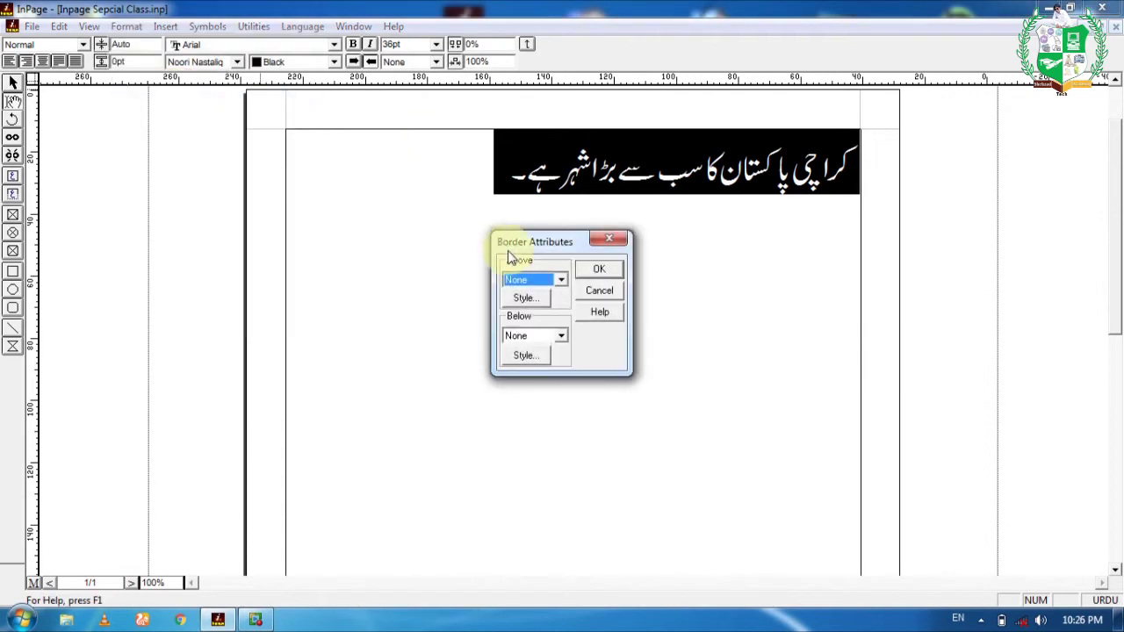
{"action": "left_click_drag", "start_coordinate": [536, 244], "coordinate": [402, 304]}
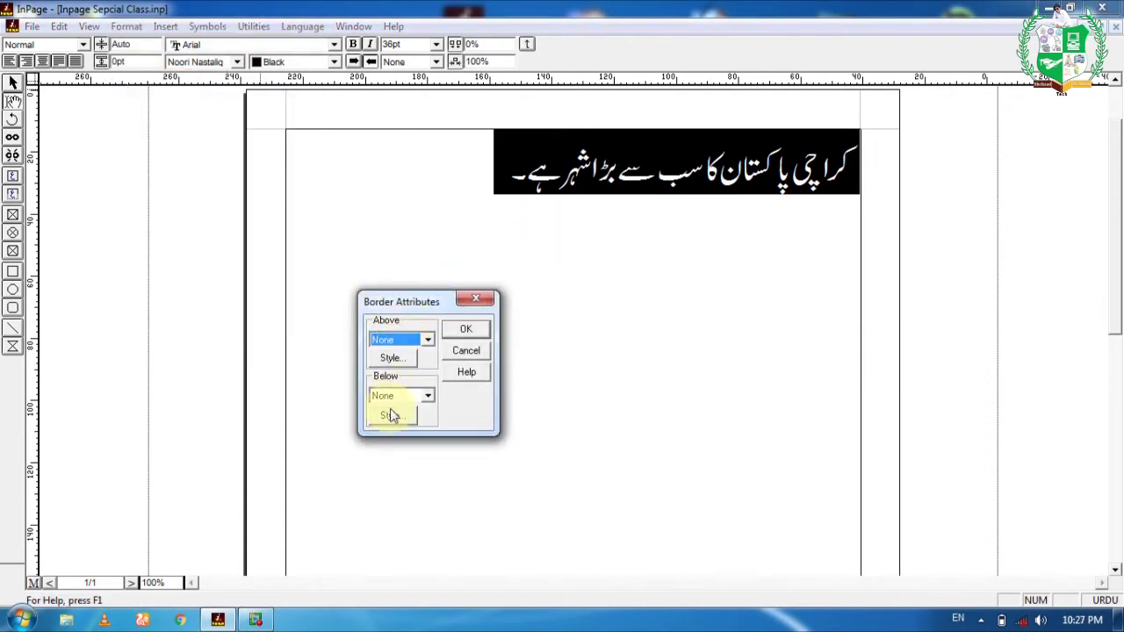
{"action": "left_click", "coordinate": [454, 330]}
{"action": "left_click", "coordinate": [428, 340]}
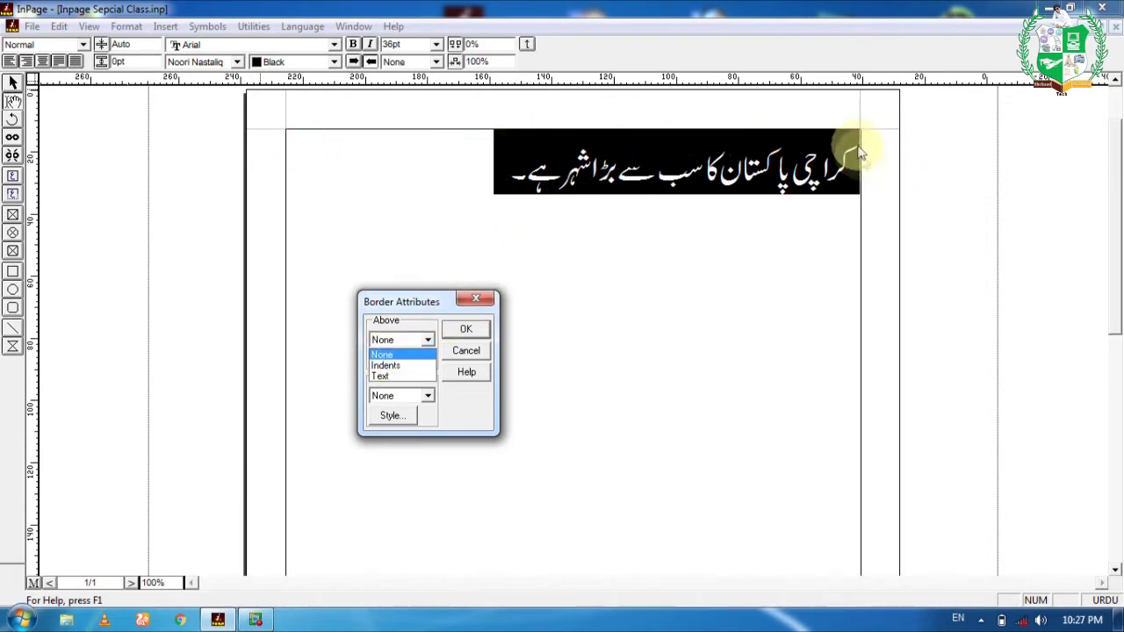
{"action": "left_click", "coordinate": [397, 376]}
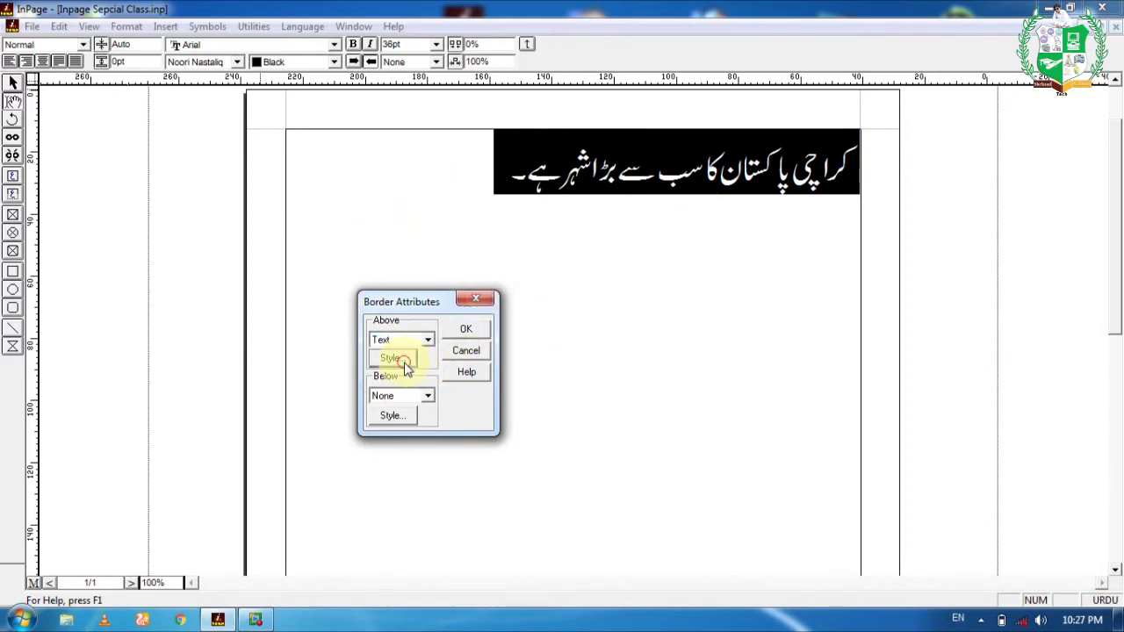
Style the above border as a dashed line, 2 pt thick with a black foreground, and apply it to the sentence
{"action": "left_click", "coordinate": [392, 357]}
{"action": "left_click", "coordinate": [544, 281]}
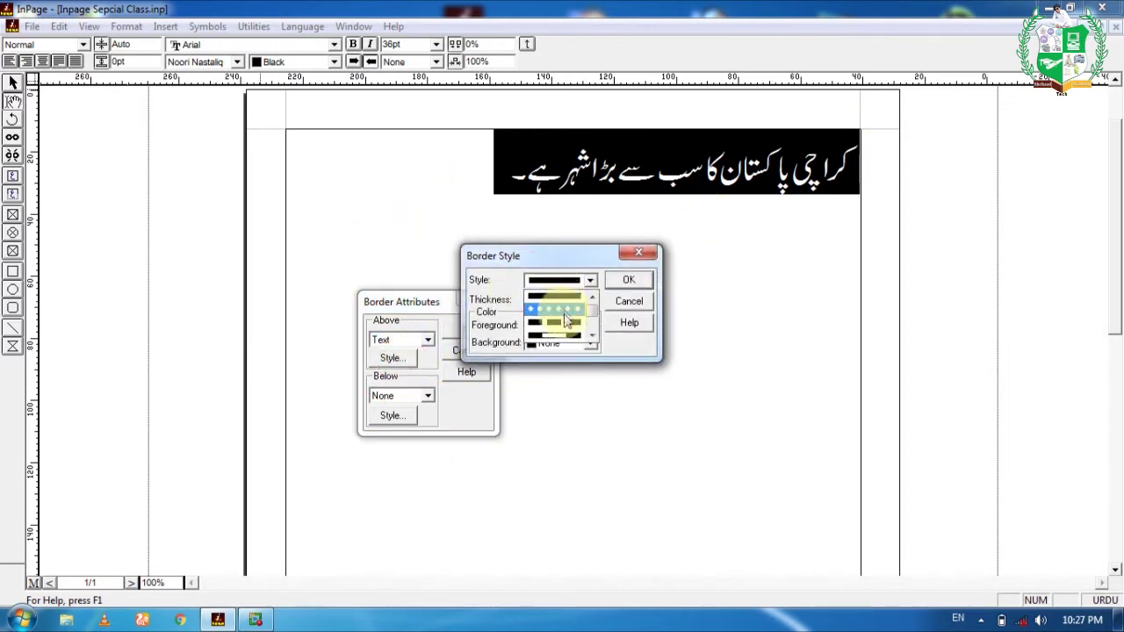
{"action": "left_click", "coordinate": [555, 318]}
{"action": "left_click", "coordinate": [532, 302]}
{"action": "key", "text": "BackSpace"}
{"action": "type", "text": "2pt"}
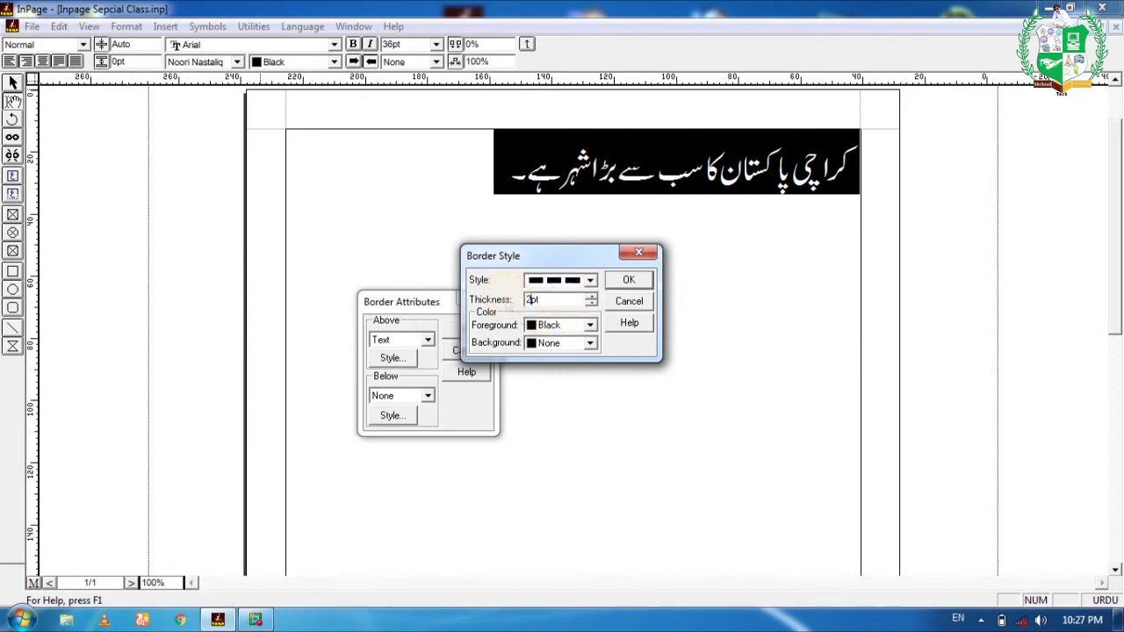
{"action": "left_click", "coordinate": [569, 326]}
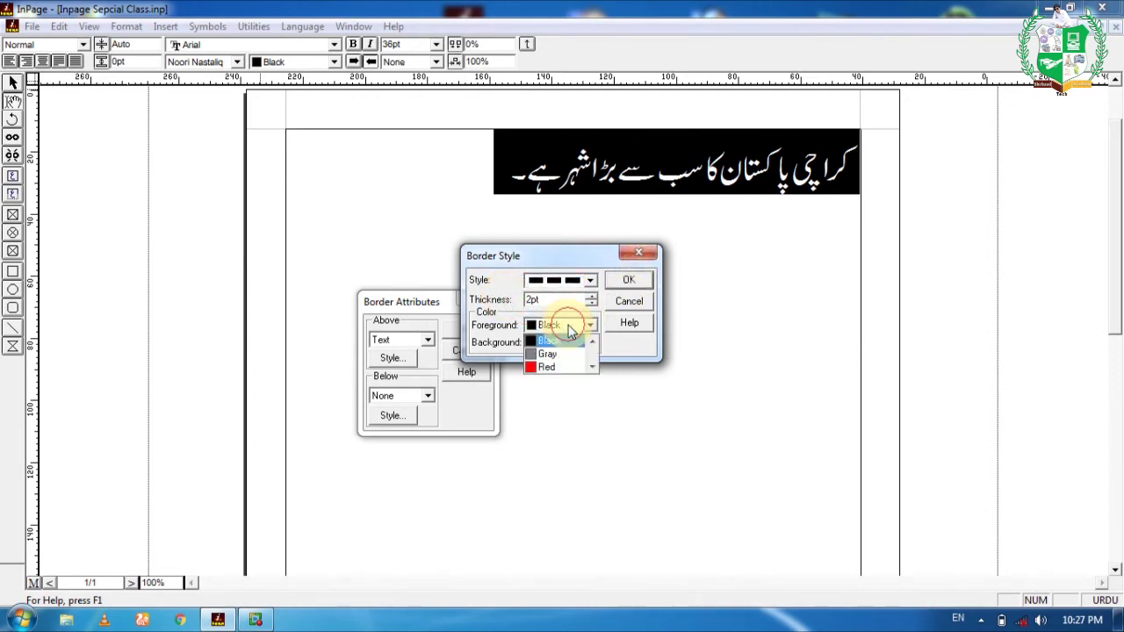
{"action": "left_click", "coordinate": [553, 341]}
{"action": "left_click", "coordinate": [628, 281]}
{"action": "left_click", "coordinate": [460, 331]}
{"action": "left_click", "coordinate": [572, 269]}
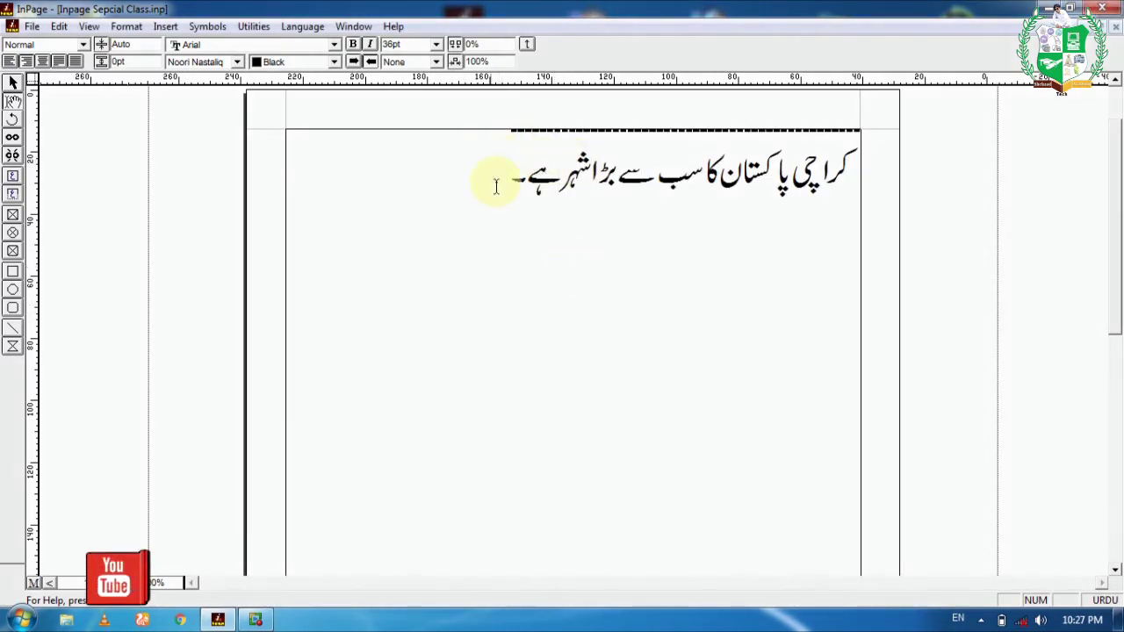
Give the sentence a below border set to Indents, choose its line style, and apply it
{"action": "left_click_drag", "start_coordinate": [483, 194], "coordinate": [903, 175]}
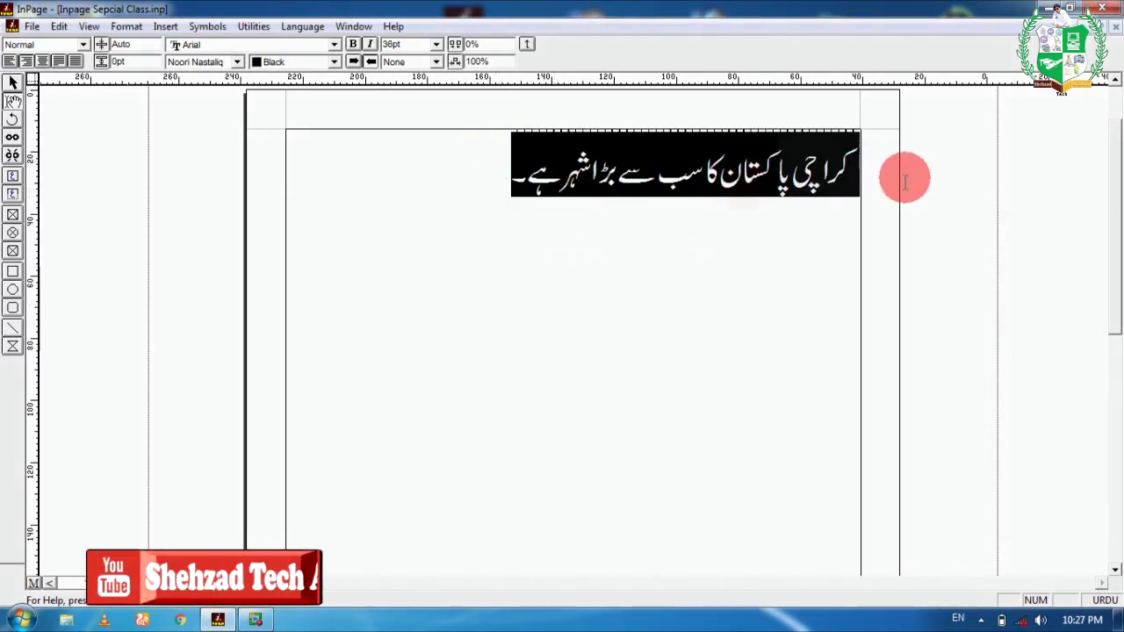
{"action": "left_click", "coordinate": [126, 27]}
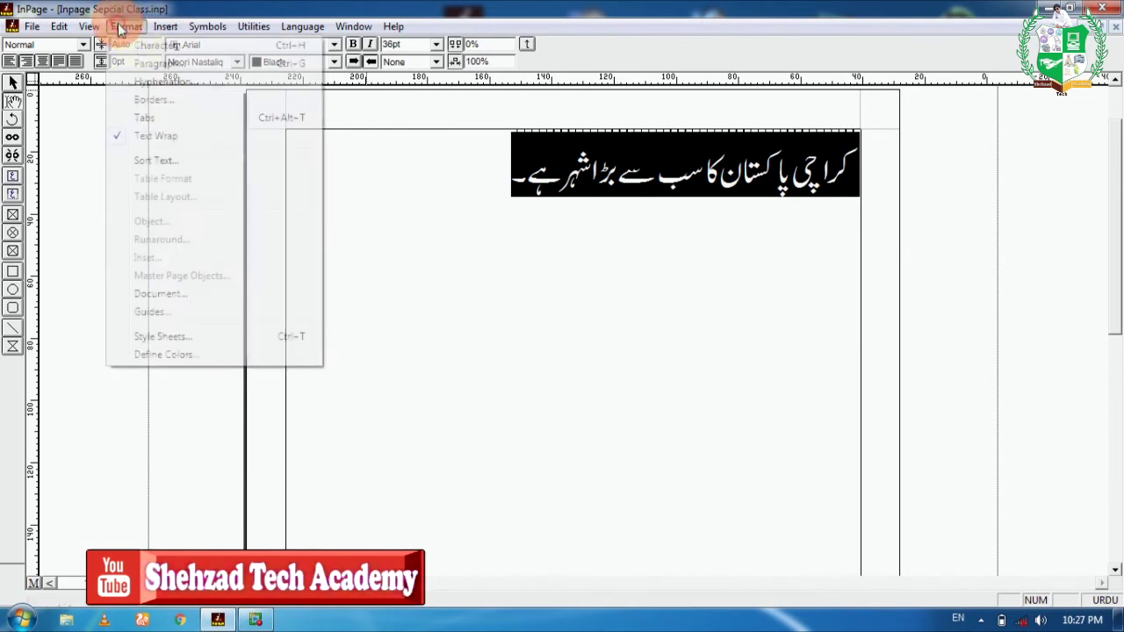
{"action": "left_click", "coordinate": [154, 99]}
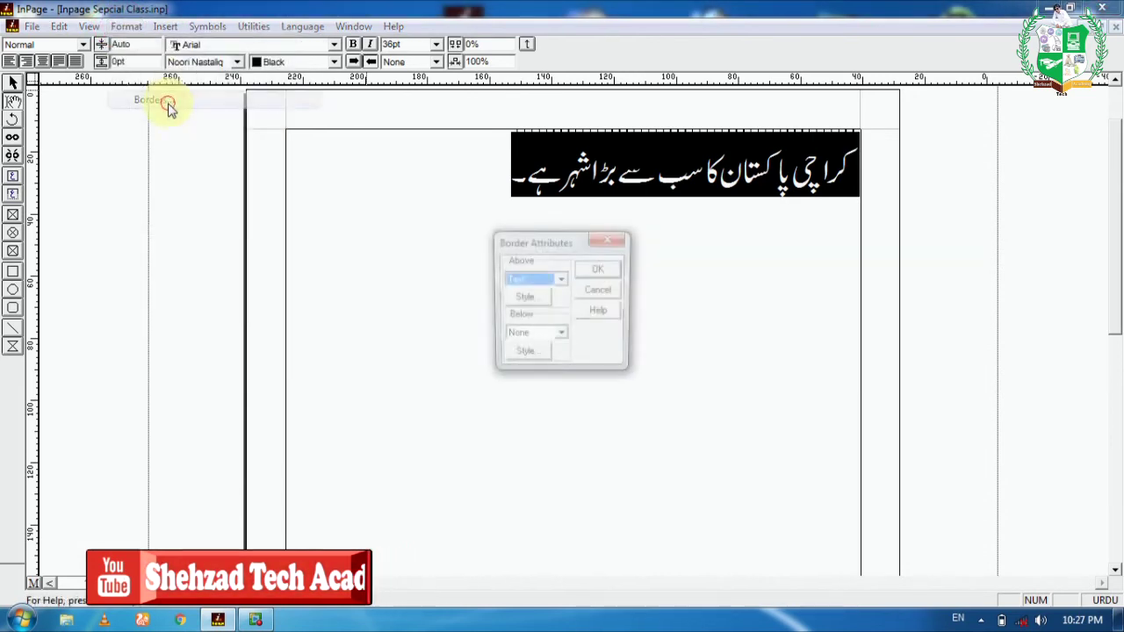
{"action": "left_click", "coordinate": [558, 336]}
{"action": "left_click", "coordinate": [521, 362]}
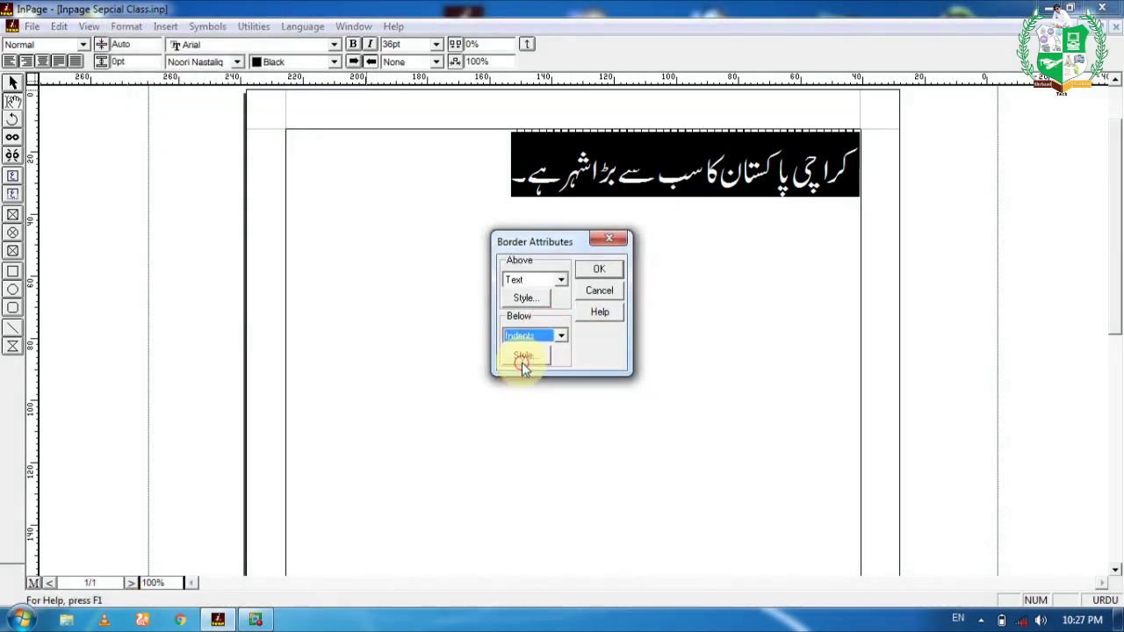
{"action": "left_click", "coordinate": [525, 355]}
{"action": "left_click", "coordinate": [562, 281]}
{"action": "left_click", "coordinate": [554, 311]}
{"action": "left_click", "coordinate": [627, 280]}
{"action": "left_click", "coordinate": [600, 269]}
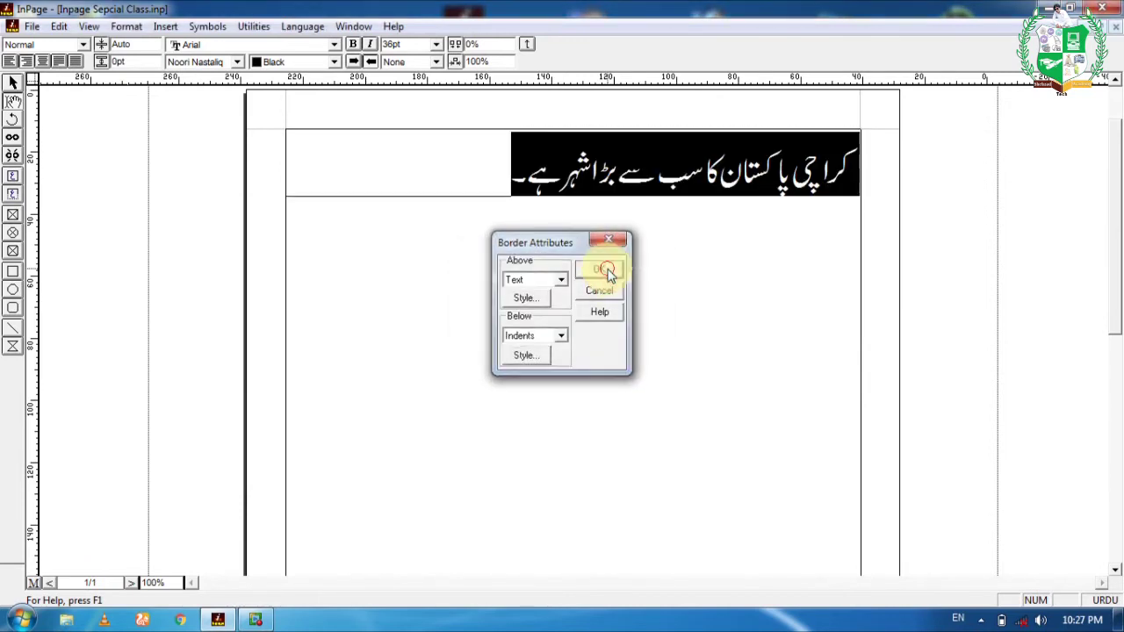
{"action": "left_click", "coordinate": [492, 180]}
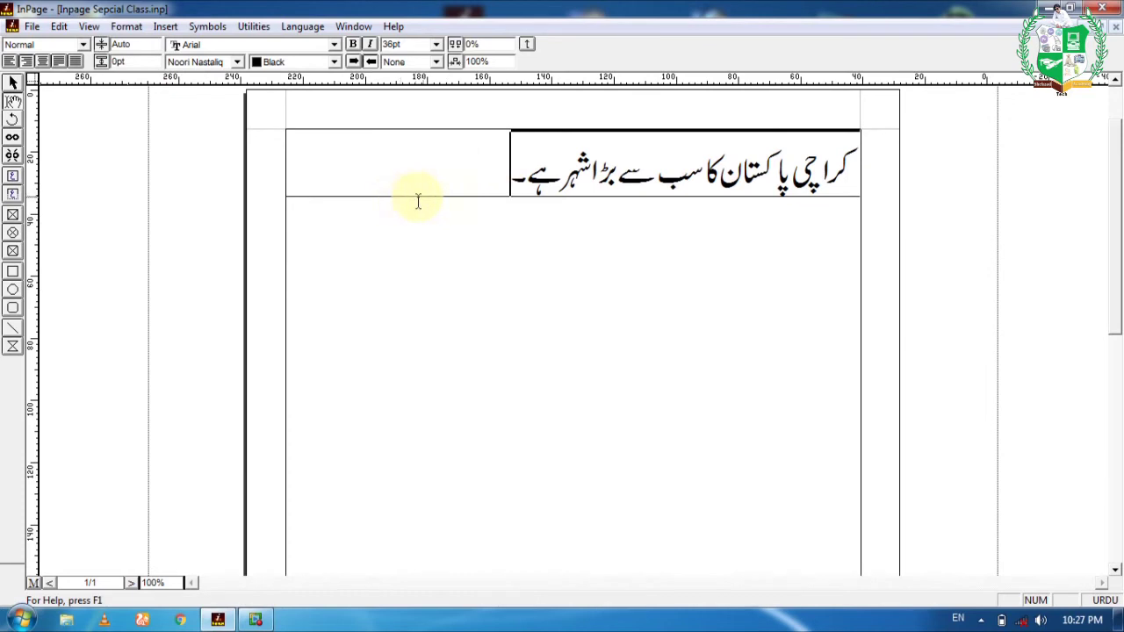
{"action": "triple_click", "coordinate": [693, 183]}
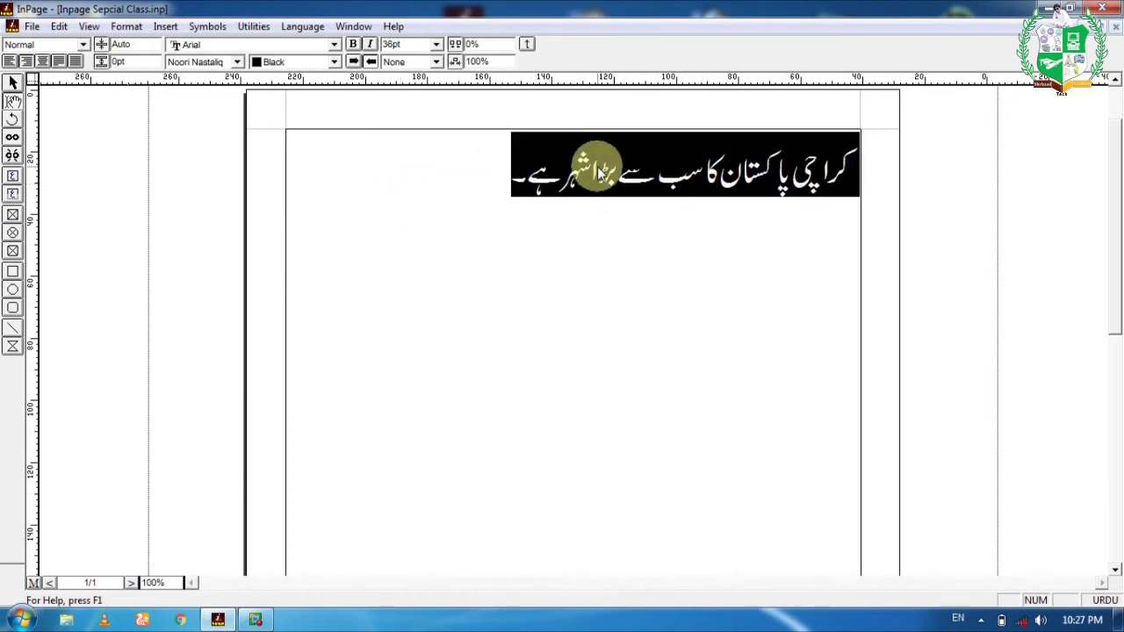
{"action": "left_click", "coordinate": [125, 26]}
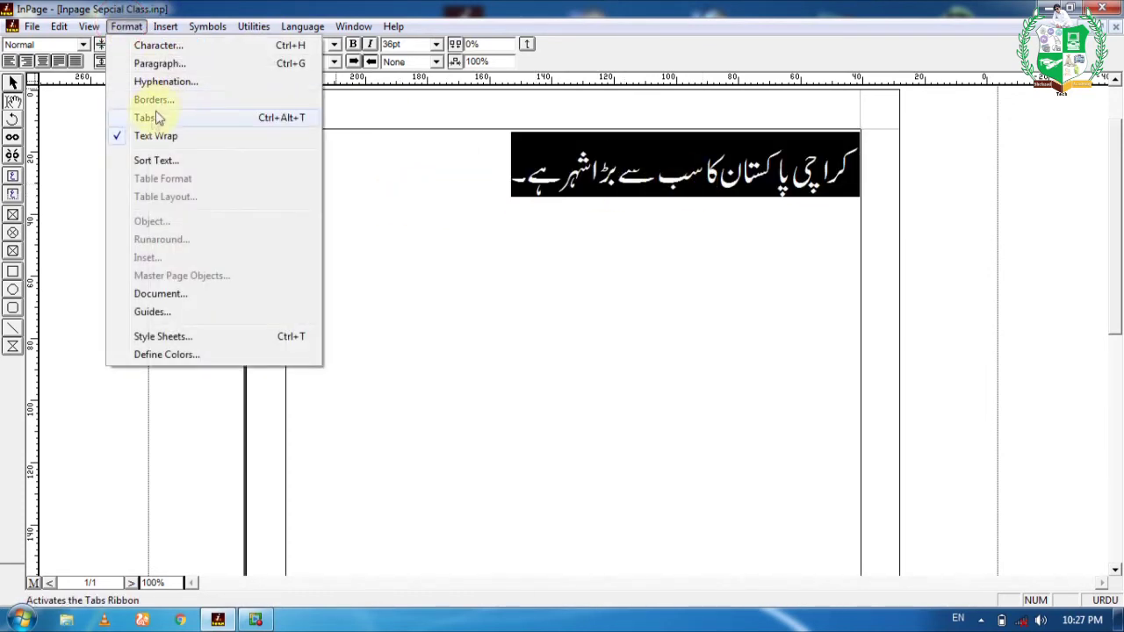
{"action": "left_click", "coordinate": [513, 221]}
Indent the sentence by inserting nine tabs in front of its first word
{"action": "left_click", "coordinate": [750, 232]}
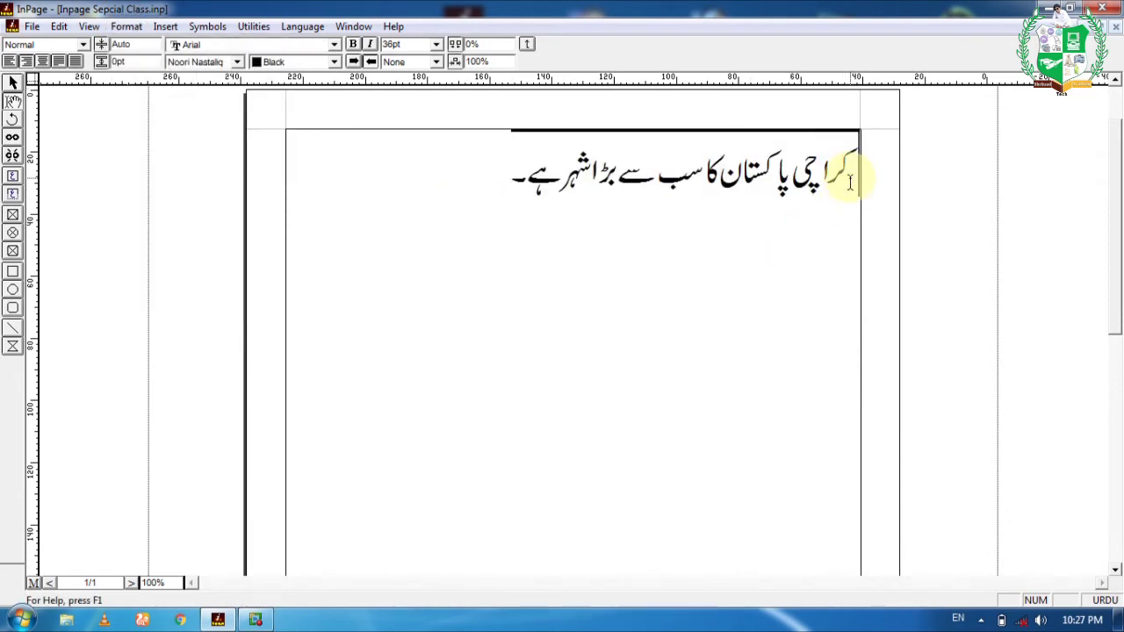
{"action": "key", "text": "Tab"}
{"action": "key", "text": "Tab"}
{"action": "key", "text": "Tab"}
{"action": "key", "text": "Tab"}
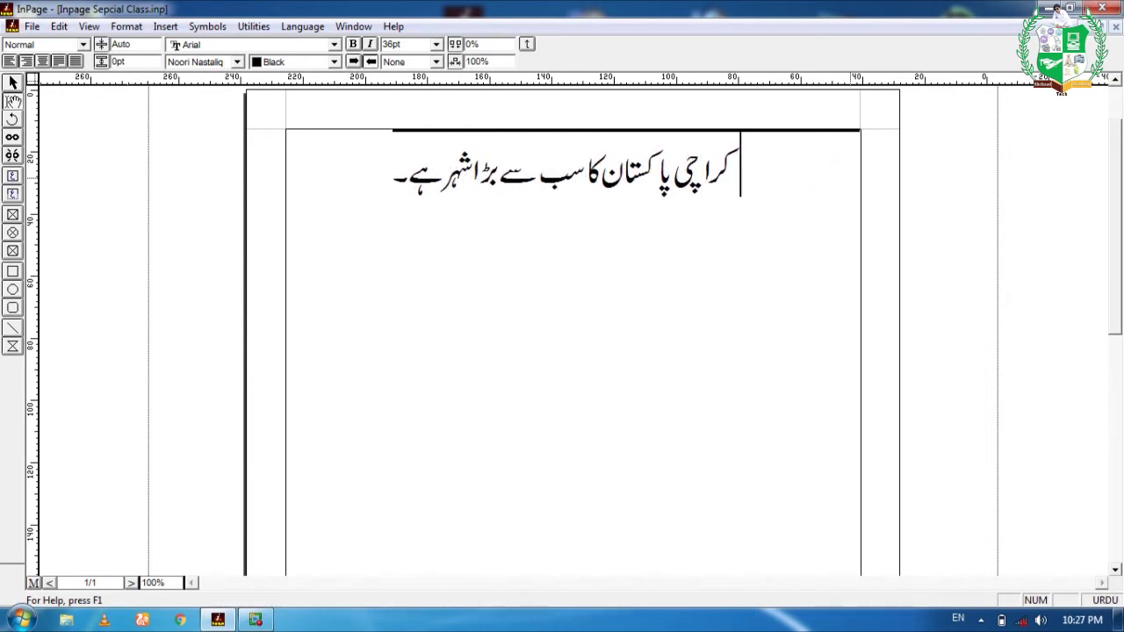
{"action": "key", "text": "Tab"}
{"action": "key", "text": "Tab"}
{"action": "key", "text": "Tab"}
{"action": "key", "text": "Tab"}
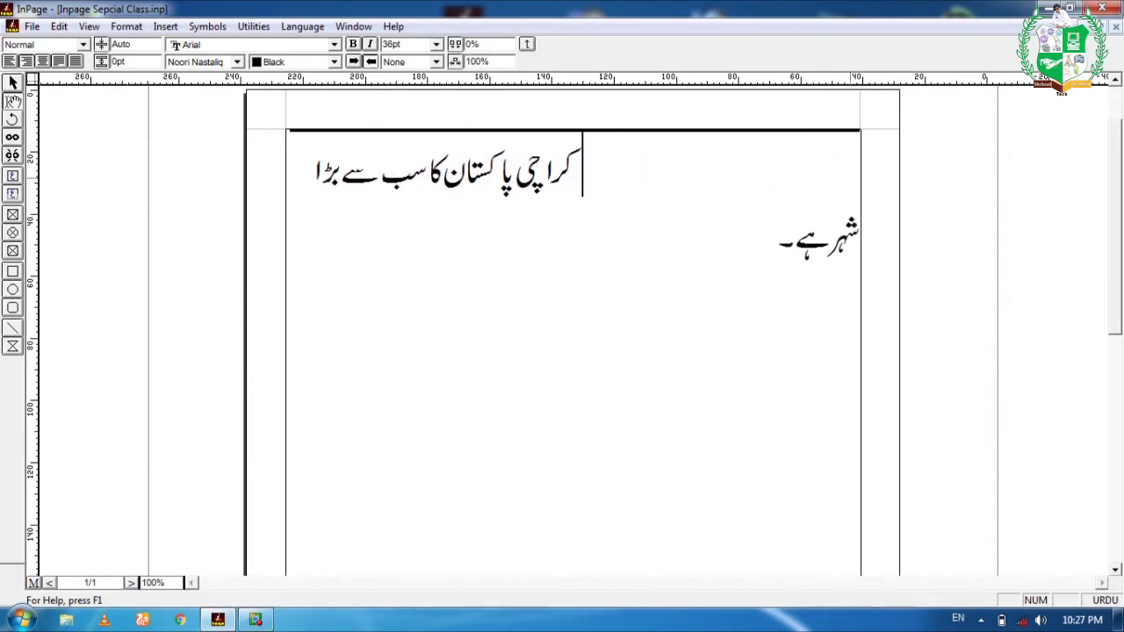
{"action": "key", "text": "Tab"}
Delete the nine tabs in front of the sentence
{"action": "key", "text": "BackSpace"}
{"action": "key", "text": "BackSpace"}
{"action": "key", "text": "BackSpace"}
{"action": "key", "text": "BackSpace"}
{"action": "key", "text": "BackSpace"}
{"action": "key", "text": "BackSpace"}
{"action": "key", "text": "BackSpace"}
{"action": "key", "text": "BackSpace"}
{"action": "key", "text": "BackSpace"}
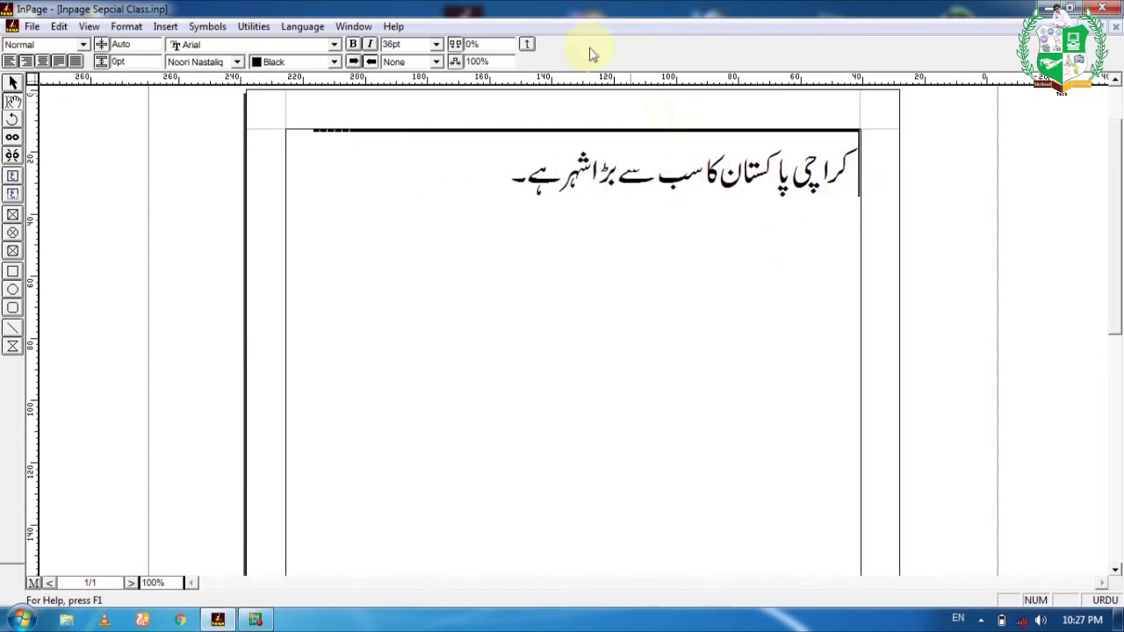
Place several custom tab stops across the sentence's line, from about 50 mm to about 180 mm, and leave tab editing
{"action": "left_click", "coordinate": [126, 26]}
{"action": "mouse_move", "coordinate": [165, 26]}
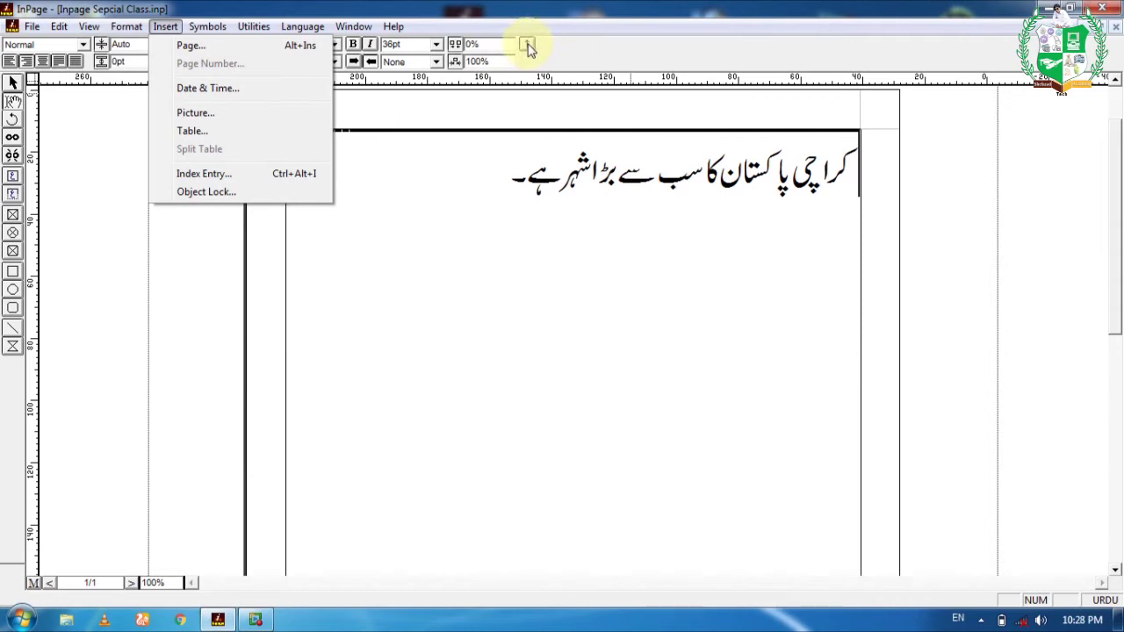
{"action": "mouse_move", "coordinate": [127, 26]}
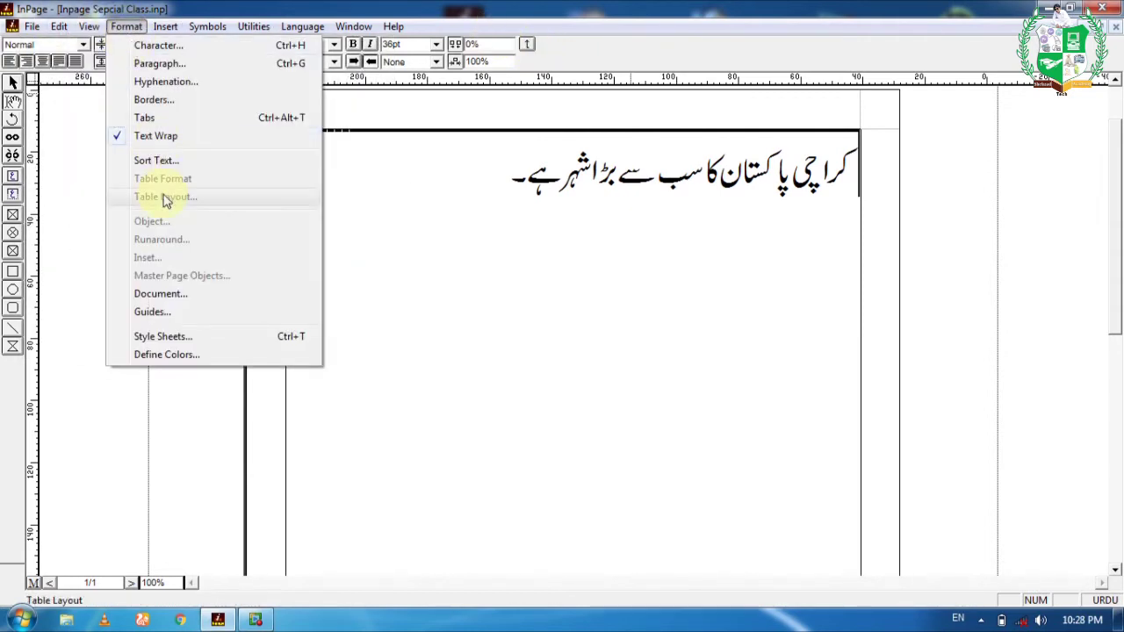
{"action": "left_click", "coordinate": [148, 127]}
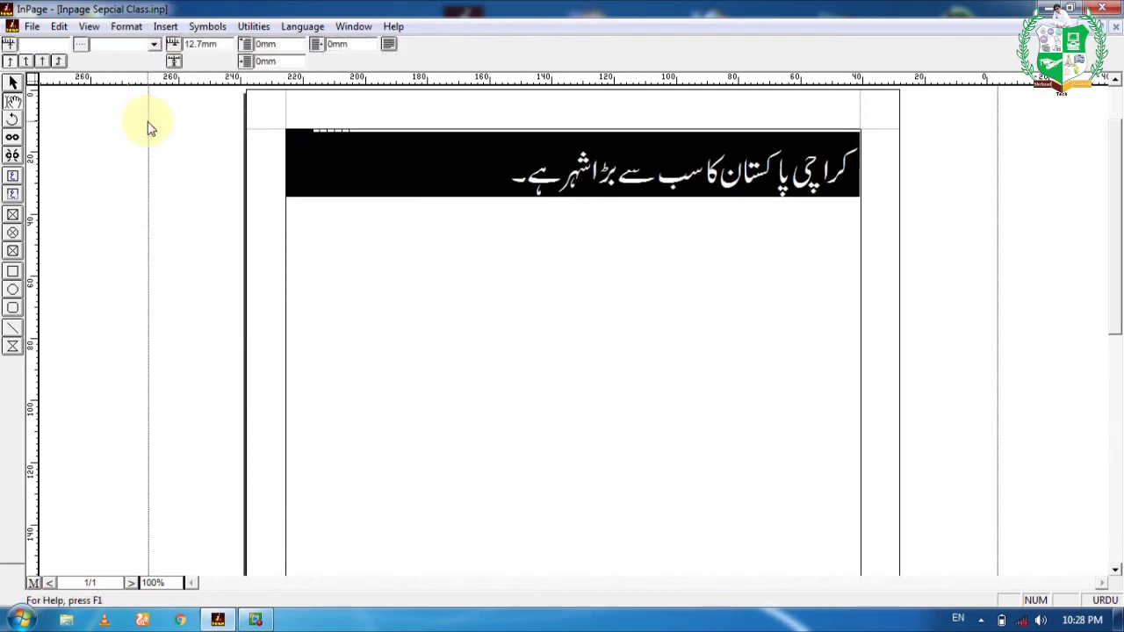
{"action": "left_click_drag", "start_coordinate": [781, 180], "coordinate": [705, 156]}
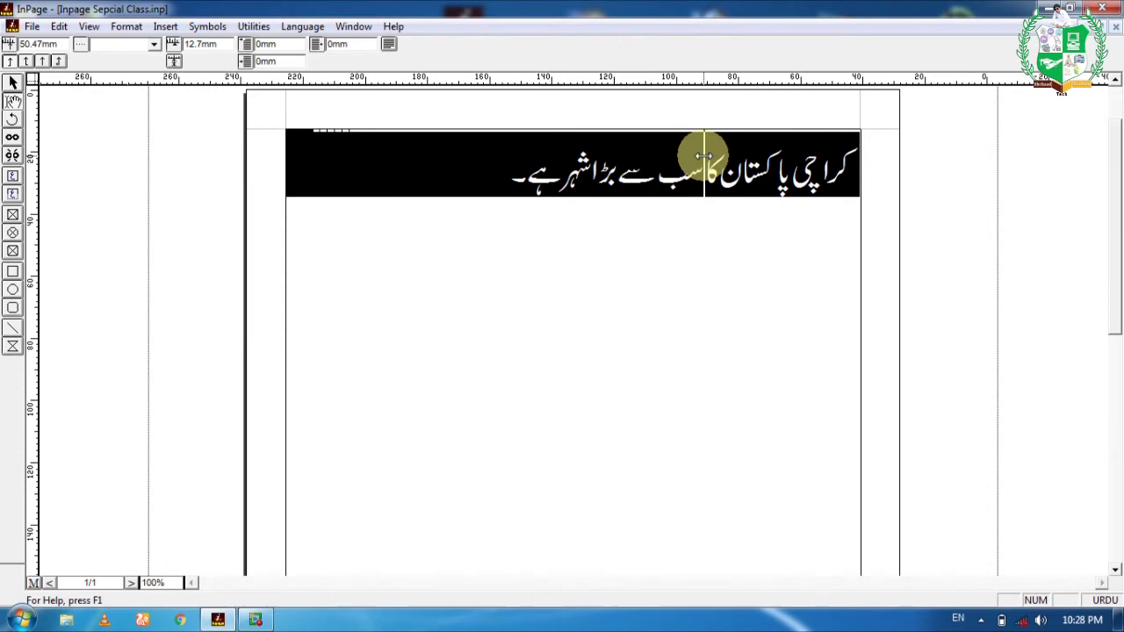
{"action": "left_click_drag", "start_coordinate": [693, 158], "coordinate": [345, 145]}
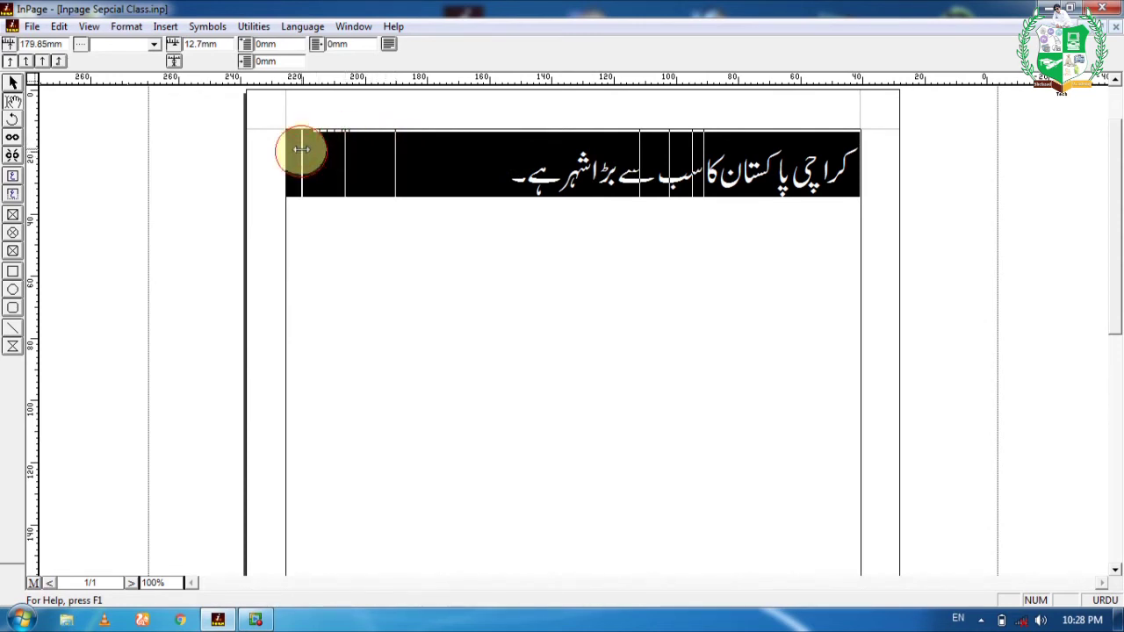
{"action": "left_click", "coordinate": [112, 27]}
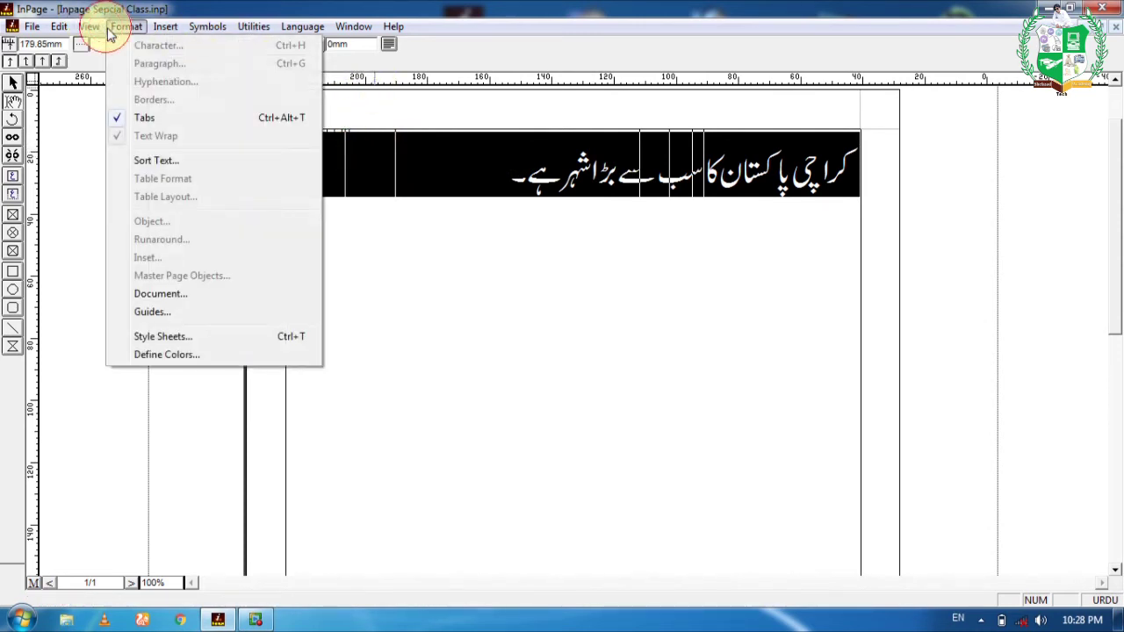
{"action": "left_click", "coordinate": [140, 118]}
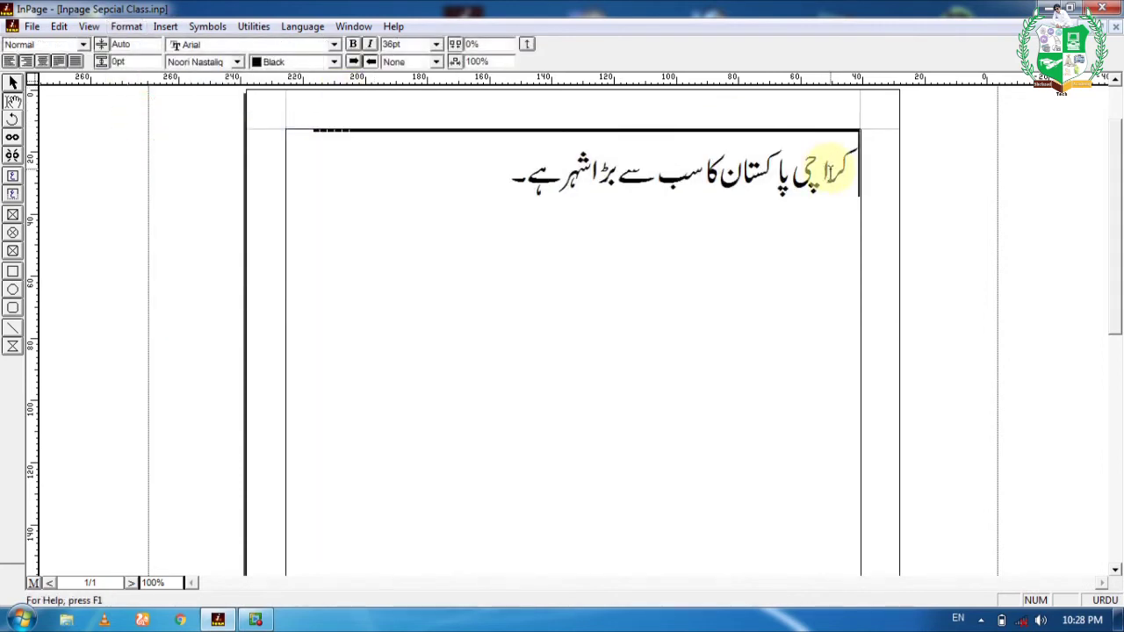
Test the custom tab stops by inserting five tabs before the sentence
{"action": "key", "text": "Tab"}
{"action": "key", "text": "Tab"}
{"action": "key", "text": "Tab"}
{"action": "key", "text": "Tab"}
{"action": "key", "text": "Tab"}
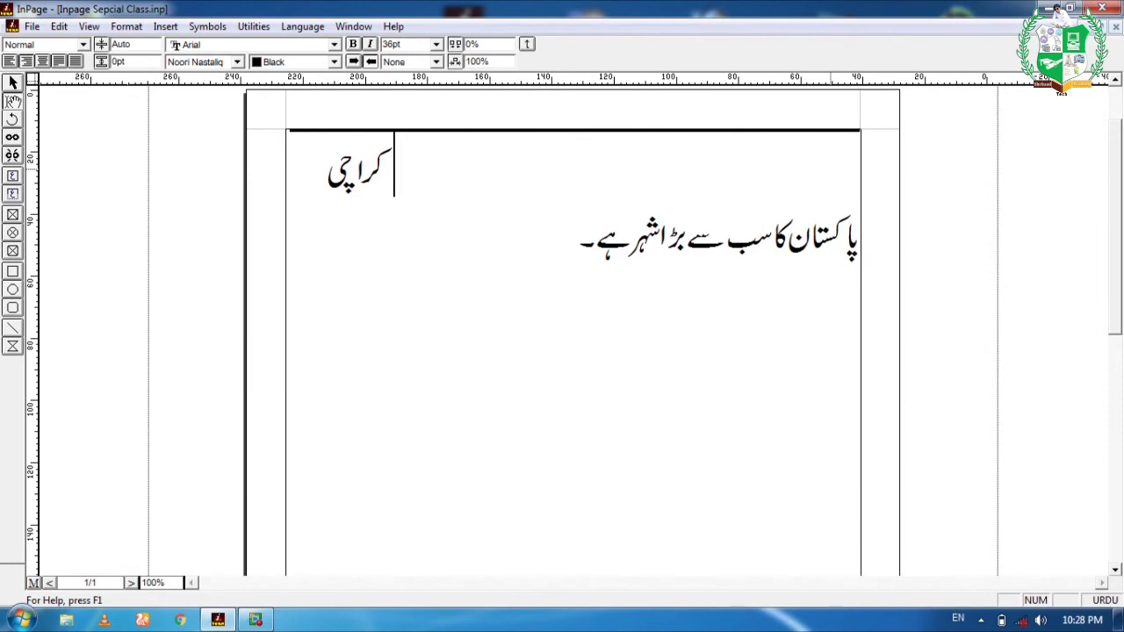
Remove the five test tabs so the sentence starts at the line's beginning
{"action": "key", "text": "BackSpace"}
{"action": "key", "text": "BackSpace"}
{"action": "key", "text": "BackSpace"}
{"action": "key", "text": "BackSpace"}
{"action": "key", "text": "BackSpace"}
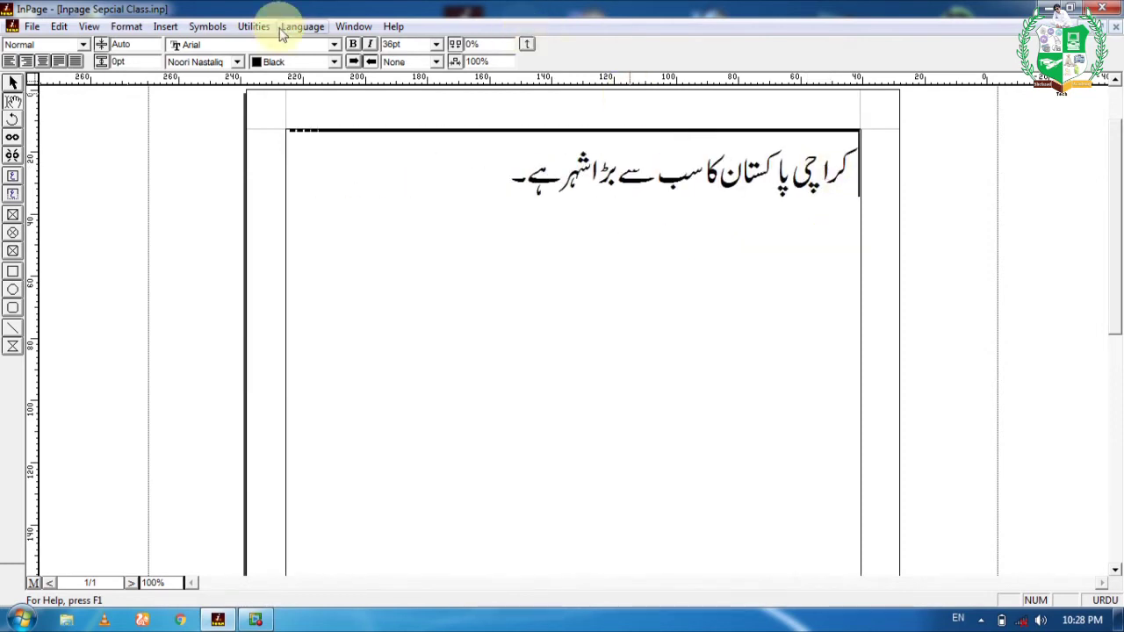
Turn text wrap off and on again for the sentence
{"action": "left_click", "coordinate": [129, 27]}
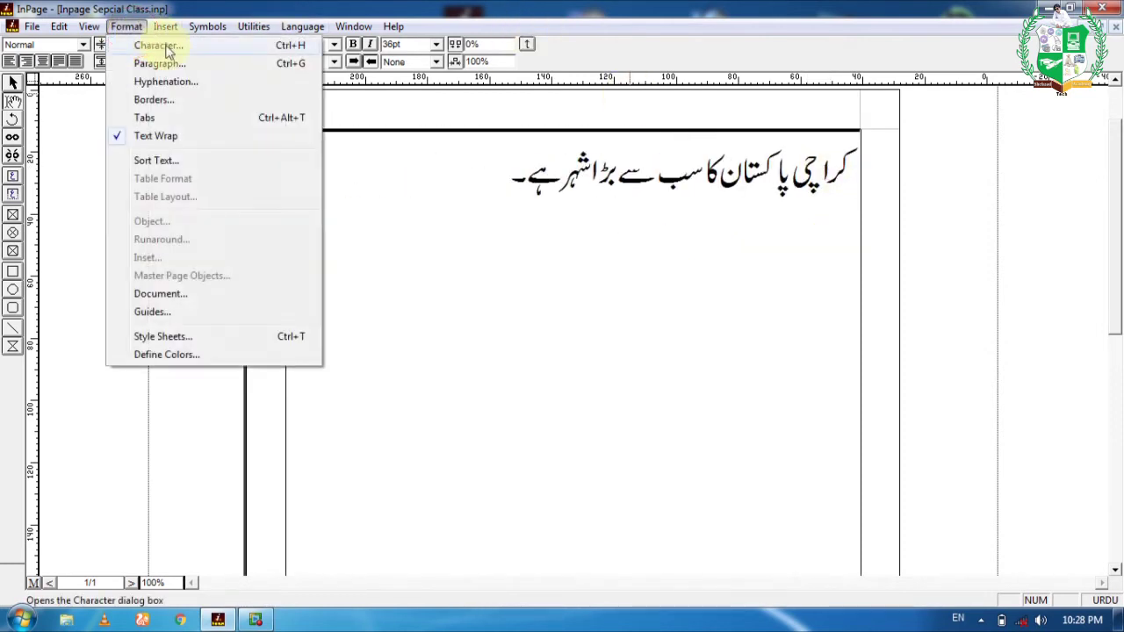
{"action": "left_click", "coordinate": [155, 137]}
{"action": "left_click", "coordinate": [155, 135]}
Open the text sorting options, choose Urdu Colon as the delimiter, and close the dialog
{"action": "left_click", "coordinate": [125, 25]}
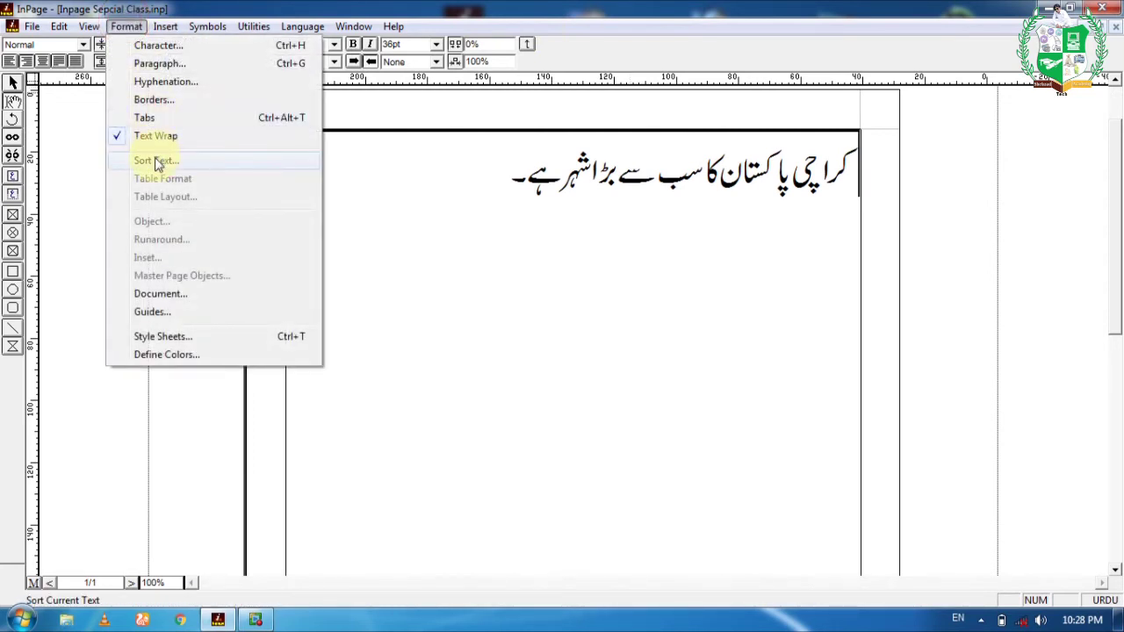
{"action": "left_click", "coordinate": [155, 161]}
{"action": "left_click", "coordinate": [604, 306]}
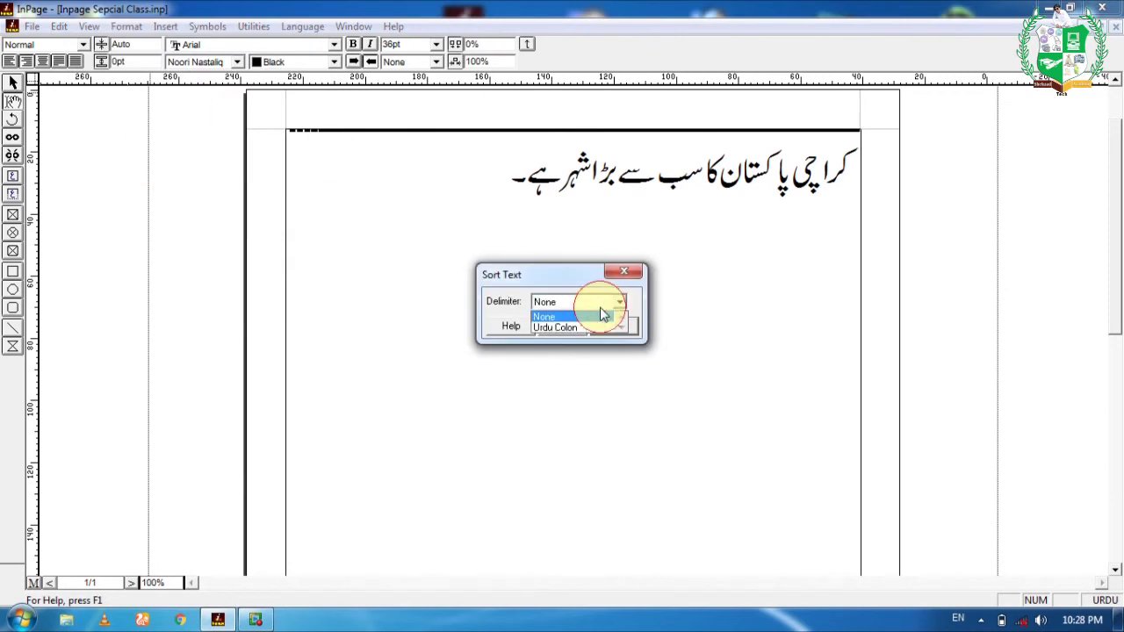
{"action": "left_click", "coordinate": [558, 326]}
{"action": "left_click", "coordinate": [610, 326]}
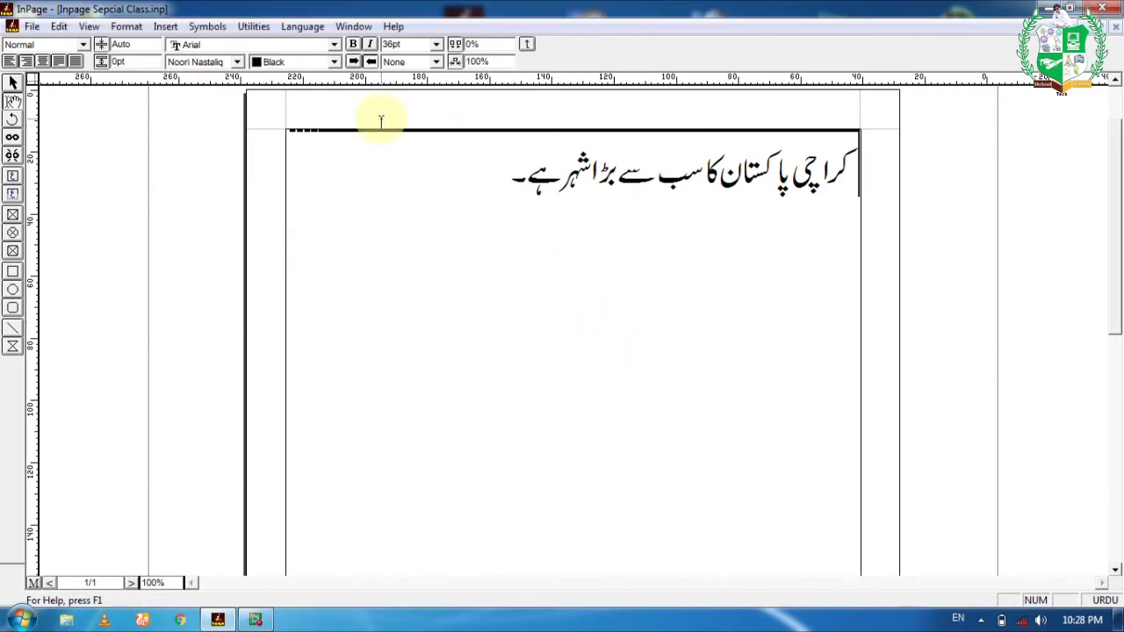
{"action": "left_click", "coordinate": [126, 25]}
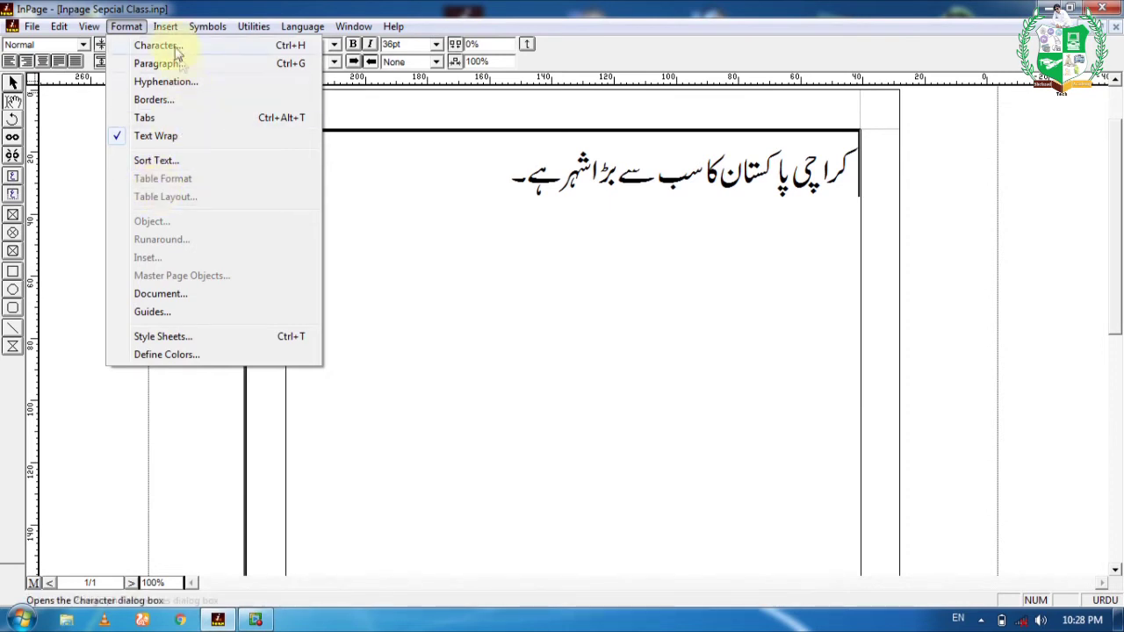
{"action": "mouse_move", "coordinate": [168, 28]}
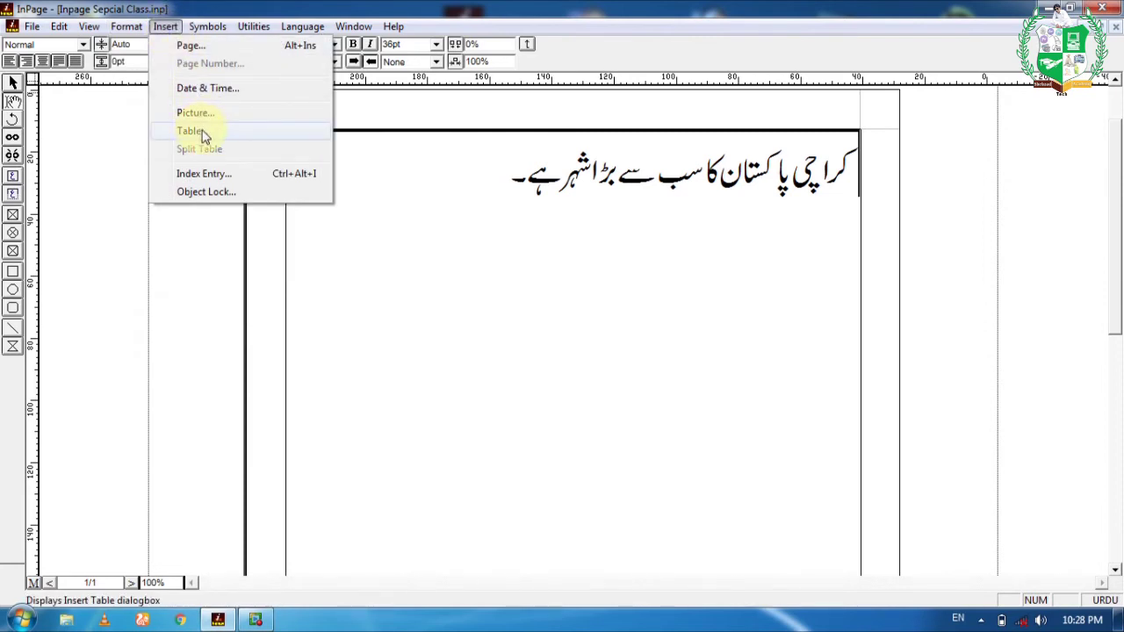
{"action": "mouse_move", "coordinate": [126, 26]}
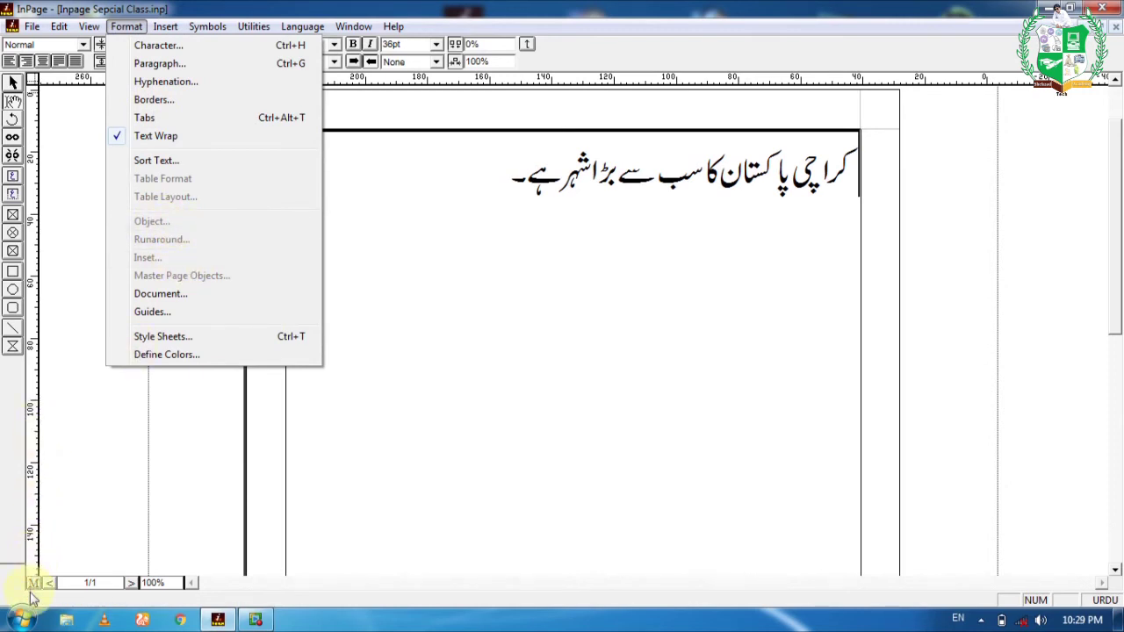
Draw a rectangle about 42 mm wide and 33 mm high on the page below the sentence
{"action": "left_click", "coordinate": [12, 271]}
{"action": "left_click", "coordinate": [354, 403]}
{"action": "left_click_drag", "start_coordinate": [355, 399], "coordinate": [486, 497]}
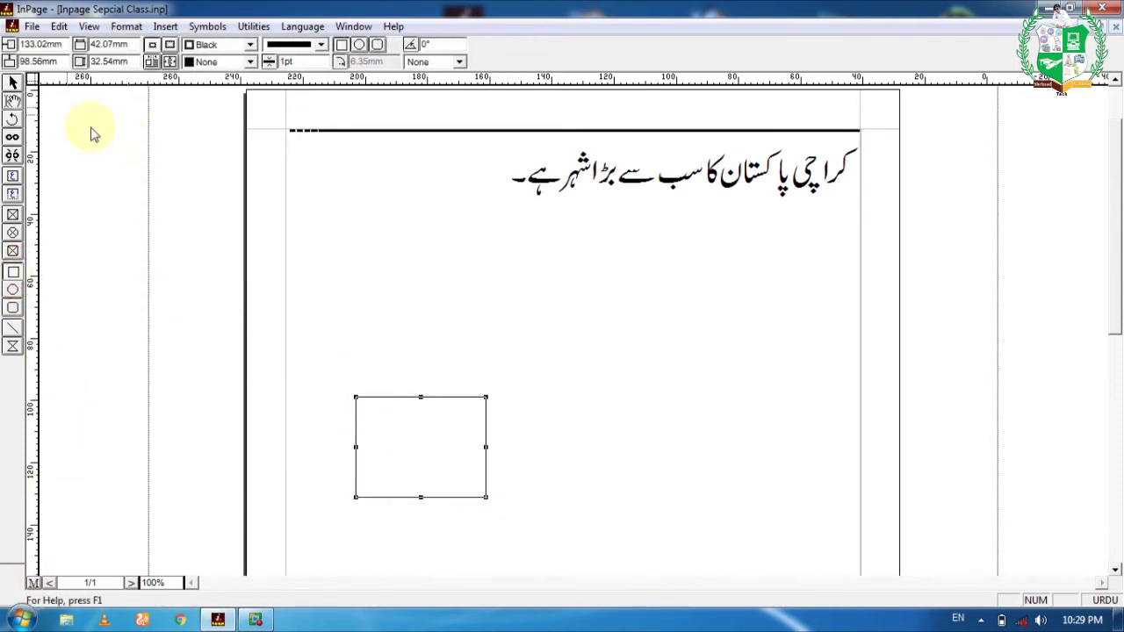
{"action": "left_click", "coordinate": [12, 83]}
Examine the rectangle's position, size, border and shape settings in Modify Object, and close without changes
{"action": "left_click", "coordinate": [125, 26]}
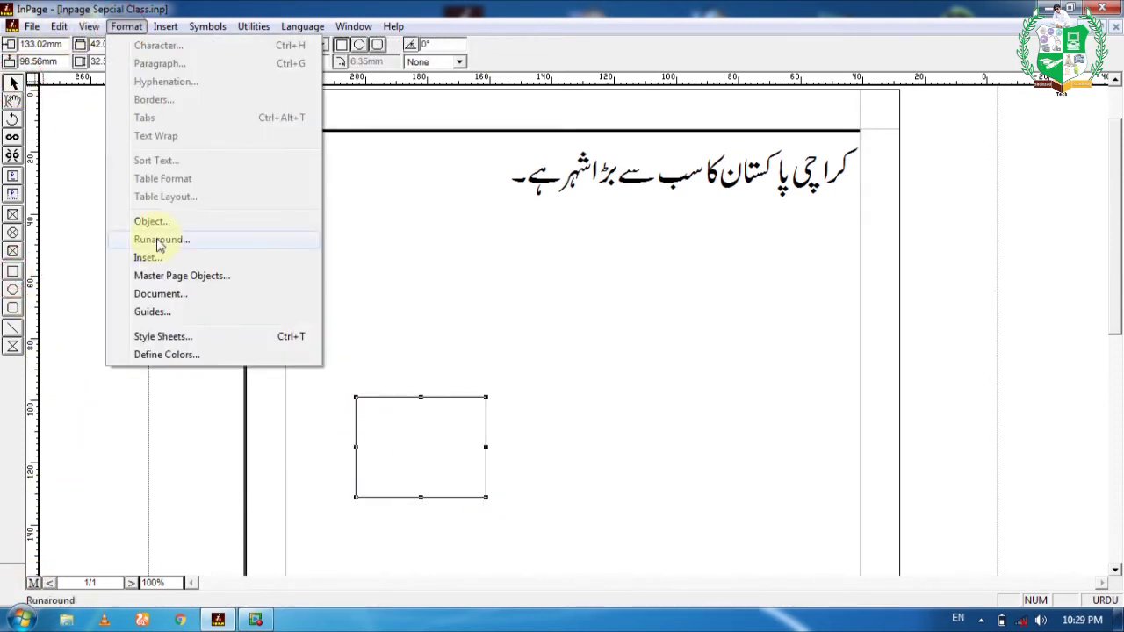
{"action": "left_click", "coordinate": [151, 221]}
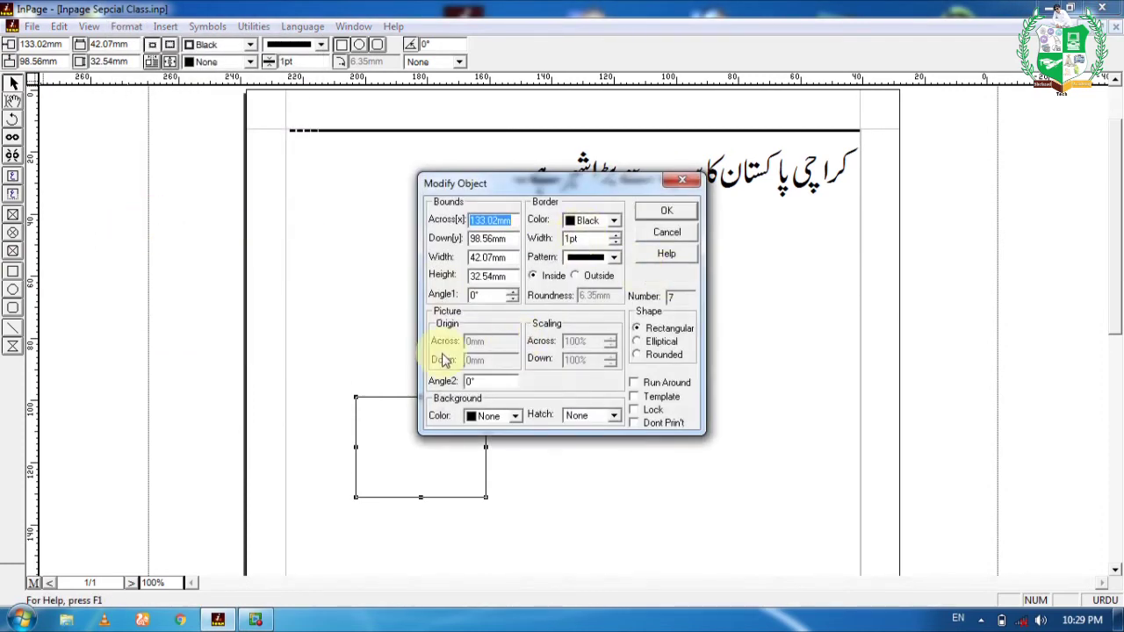
{"action": "left_click_drag", "start_coordinate": [500, 182], "coordinate": [614, 173]}
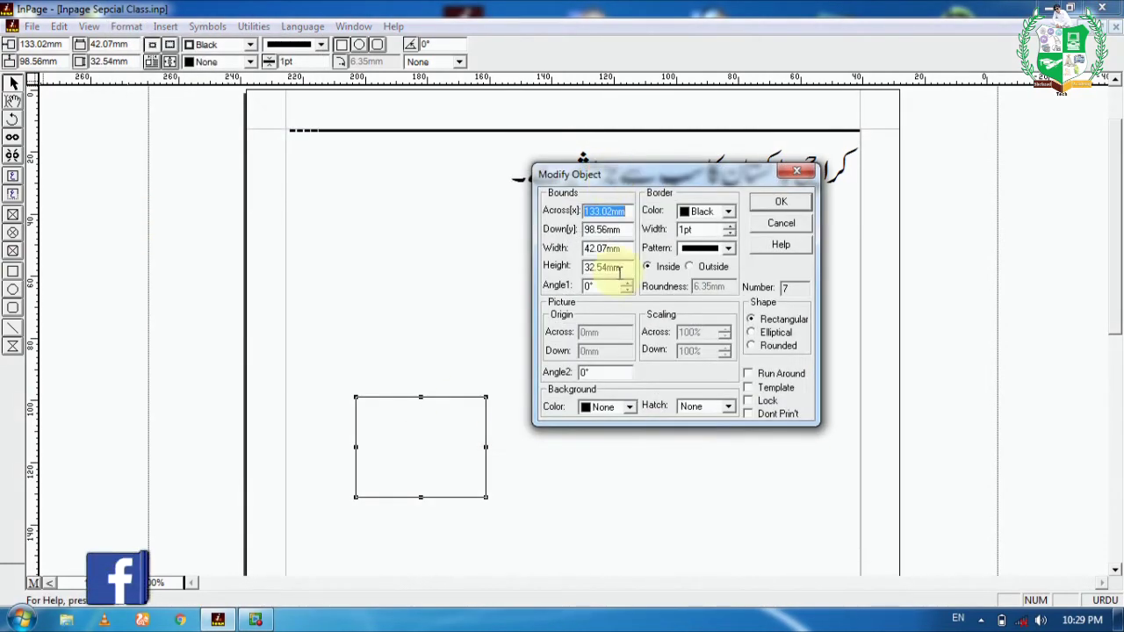
{"action": "left_click", "coordinate": [620, 210]}
{"action": "left_click_drag", "start_coordinate": [621, 210], "coordinate": [584, 211]}
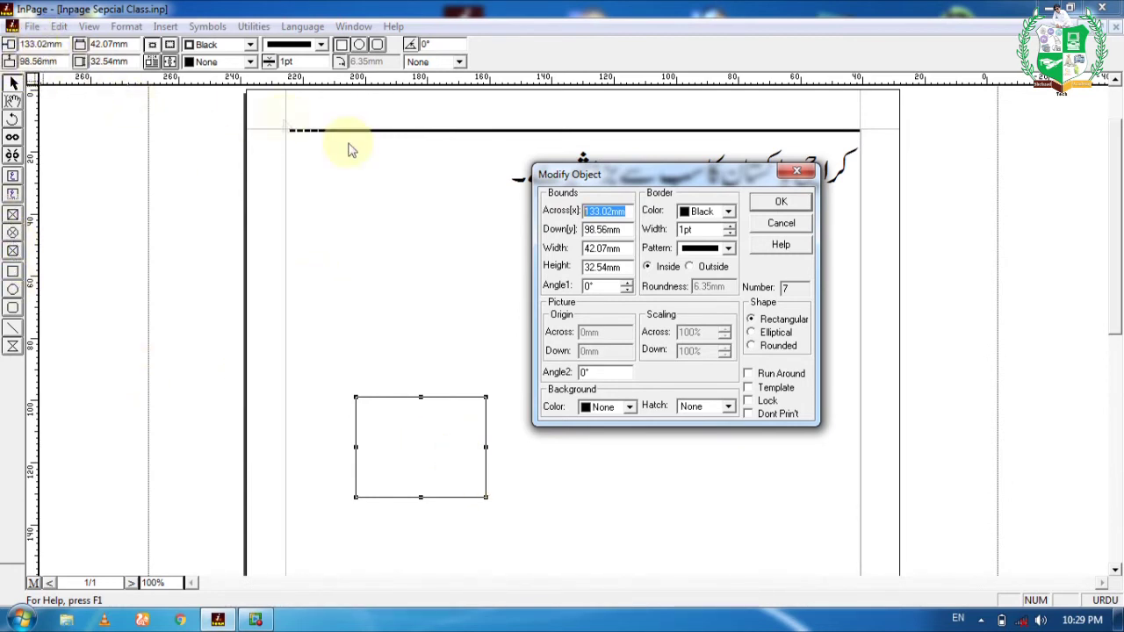
{"action": "left_click", "coordinate": [586, 249]}
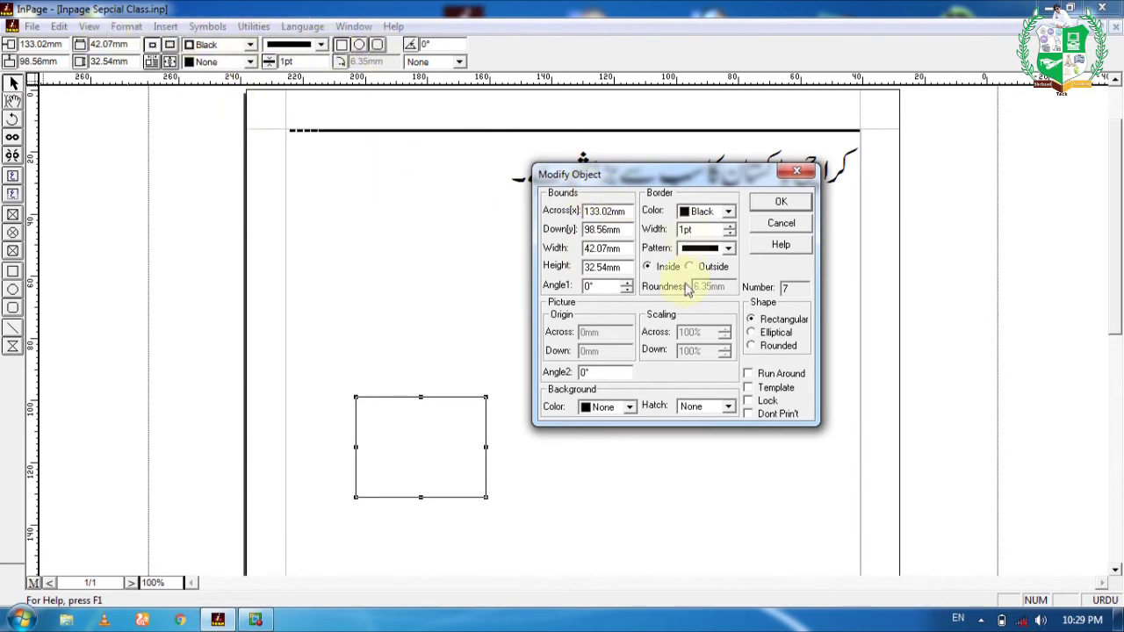
{"action": "left_click", "coordinate": [780, 223]}
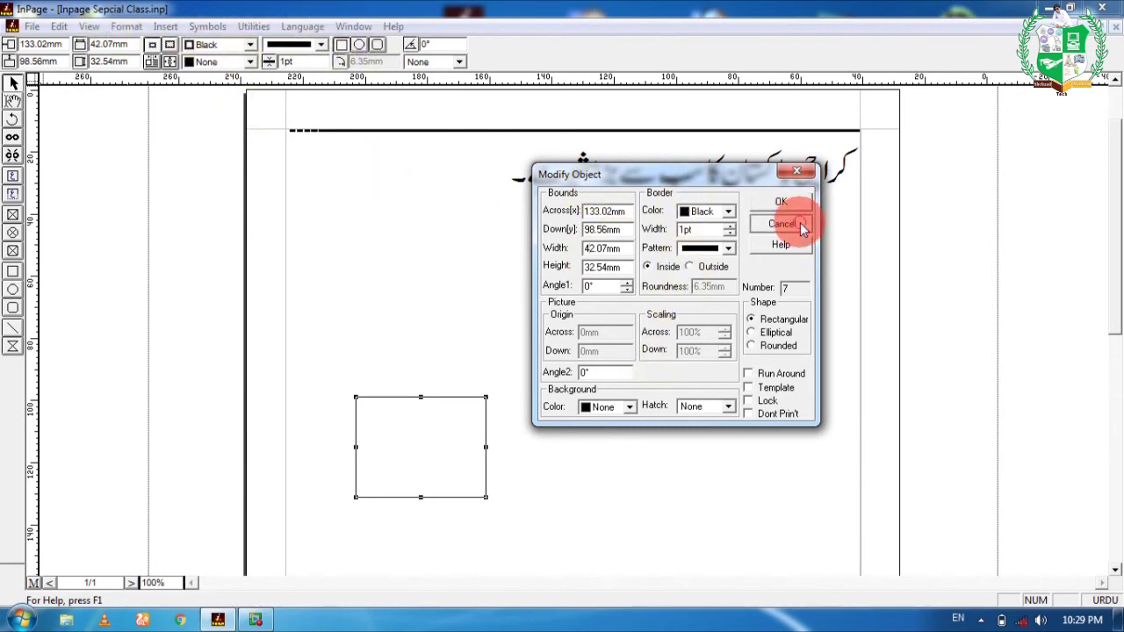
Examine the rectangle's text run-around offset settings and close them without changes
{"action": "left_click", "coordinate": [126, 26]}
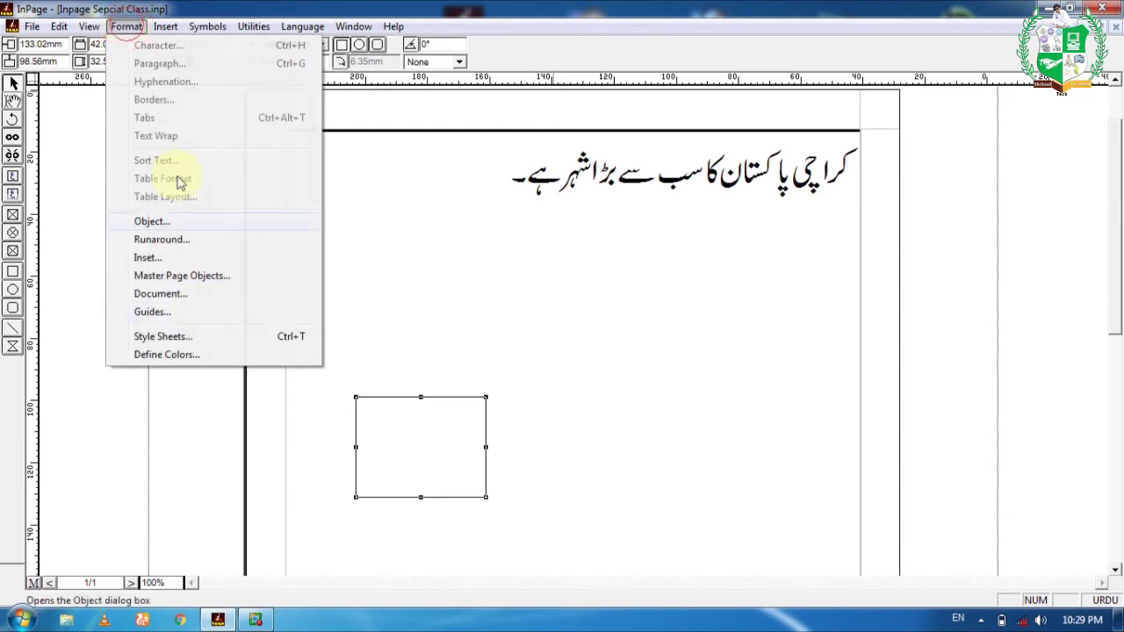
{"action": "left_click", "coordinate": [174, 241]}
{"action": "double_click", "coordinate": [546, 292]}
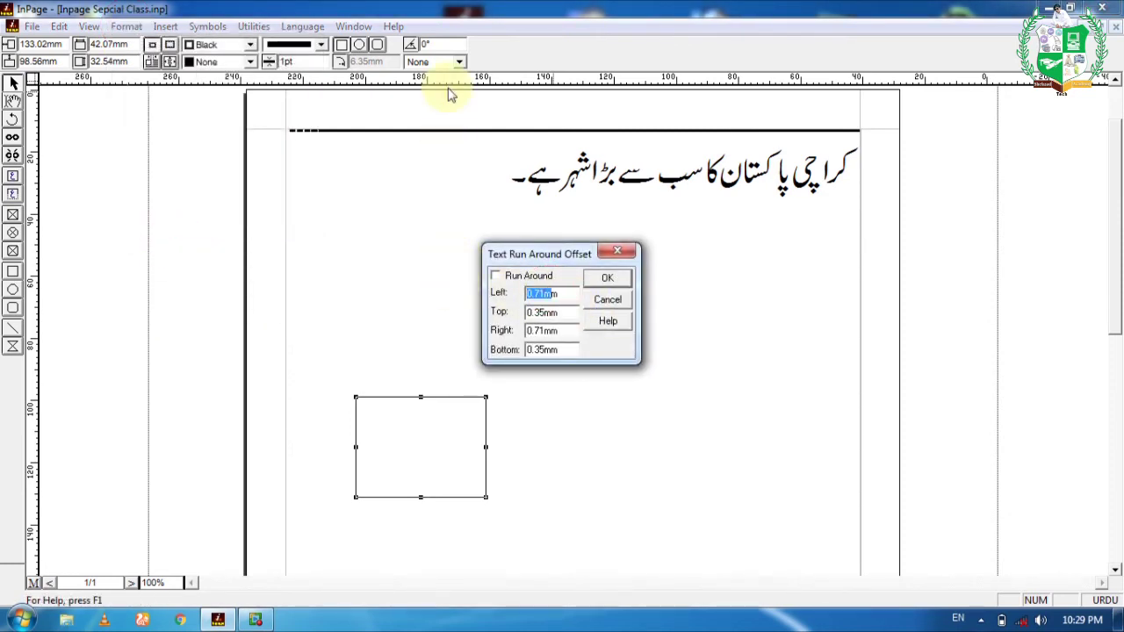
{"action": "left_click", "coordinate": [606, 301]}
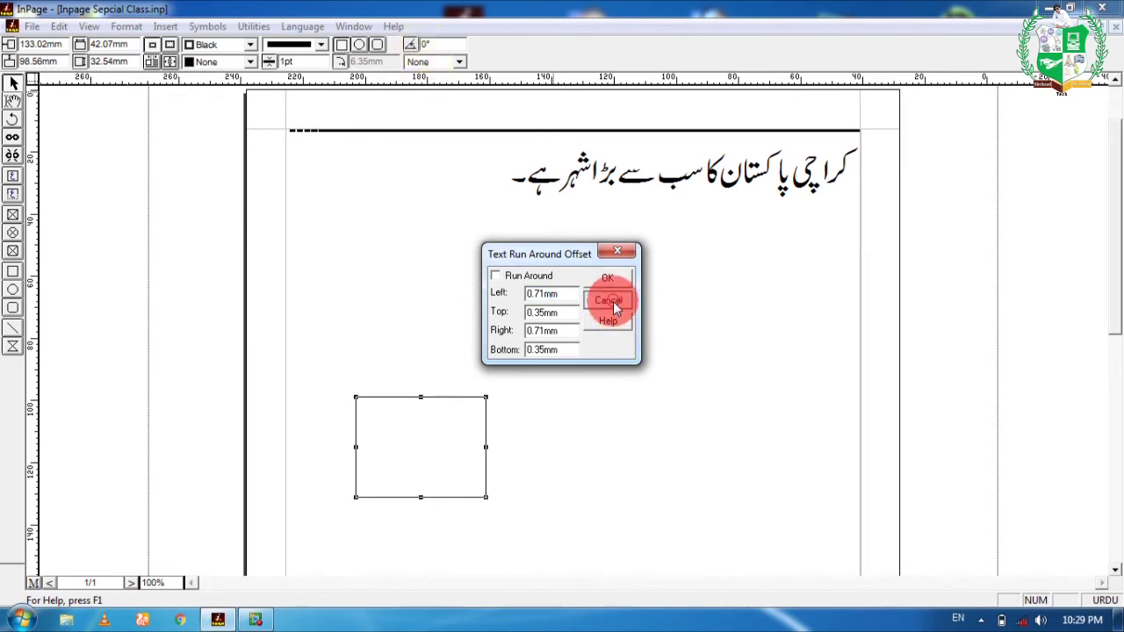